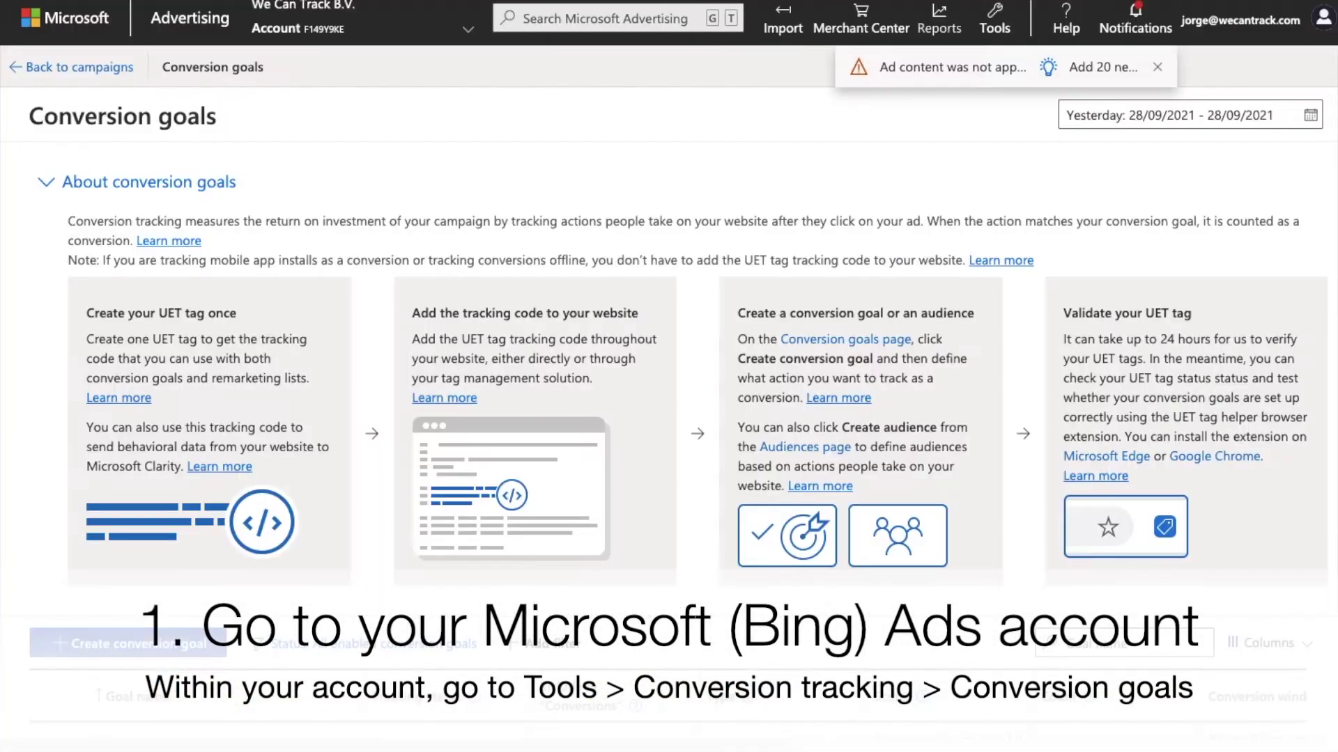
# Step: From Tools, go to Conversion goals and start a new conversion goal
pyautogui.click(1007, 35)
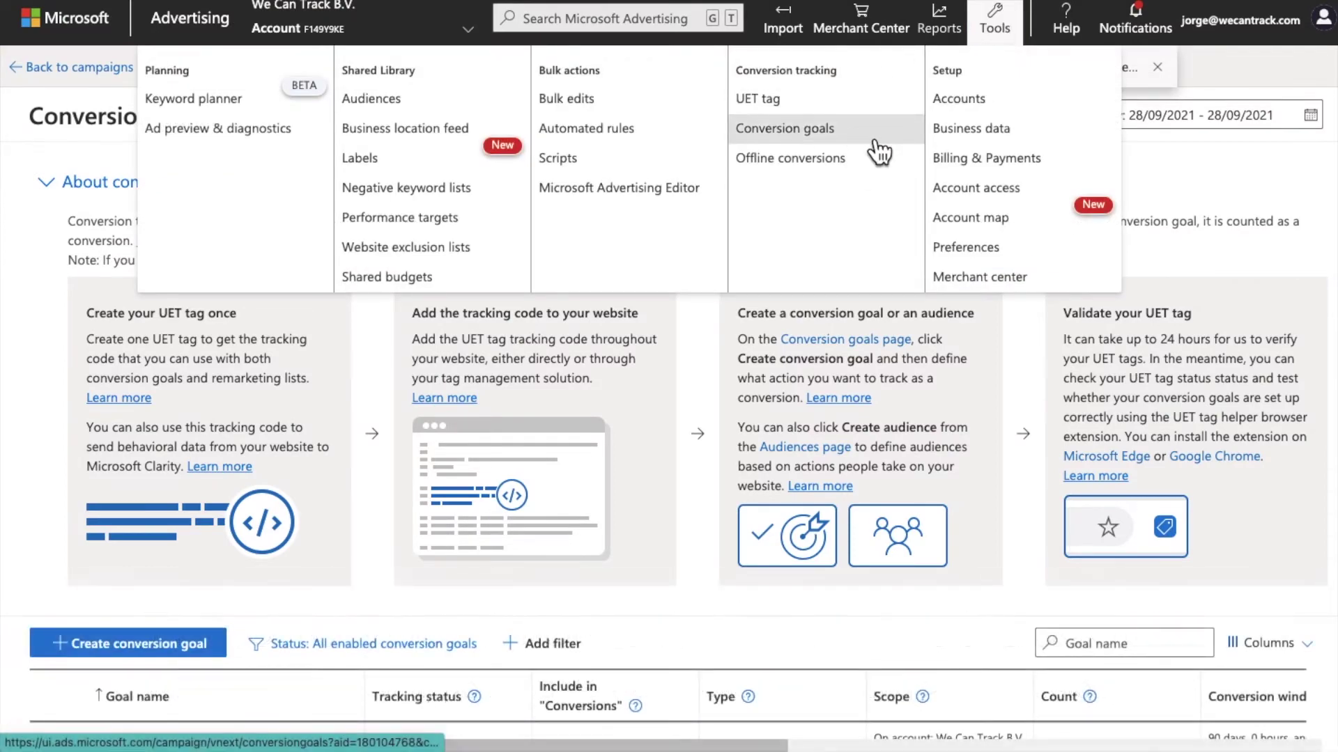
pyautogui.click(876, 149)
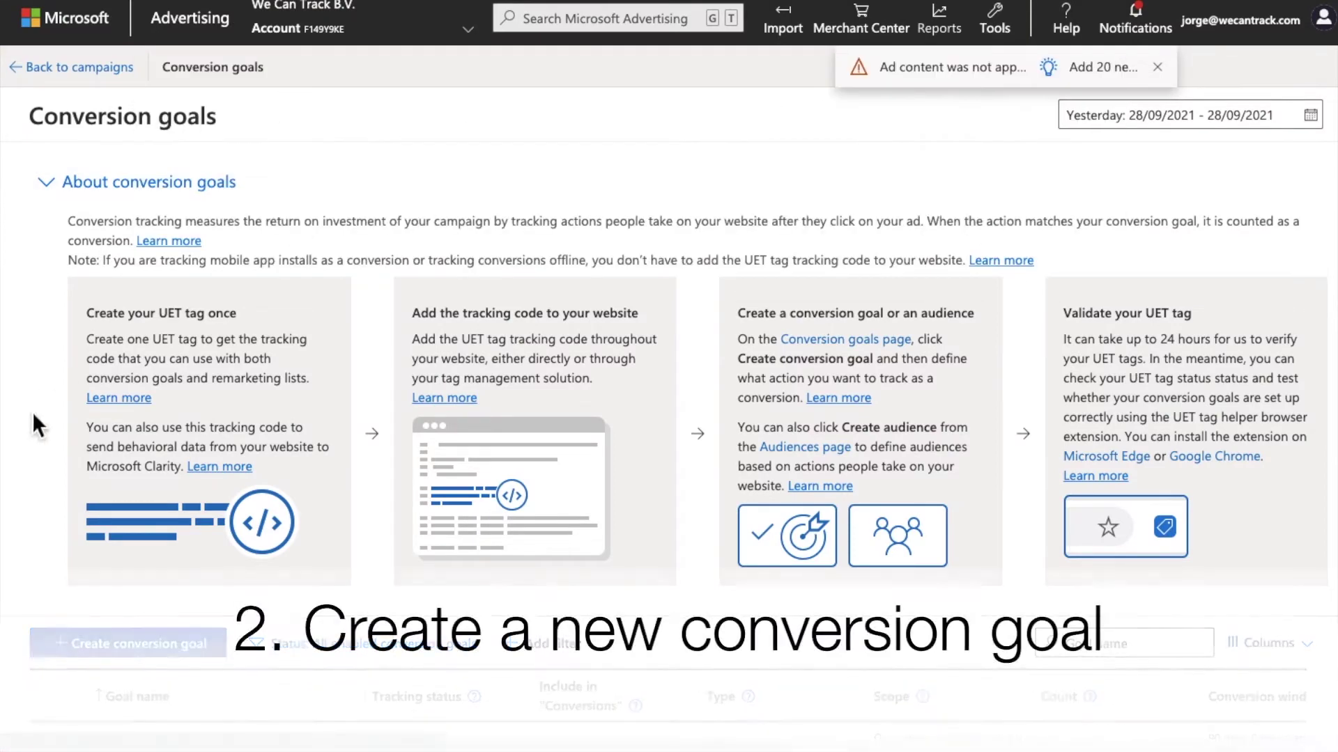
pyautogui.click(150, 646)
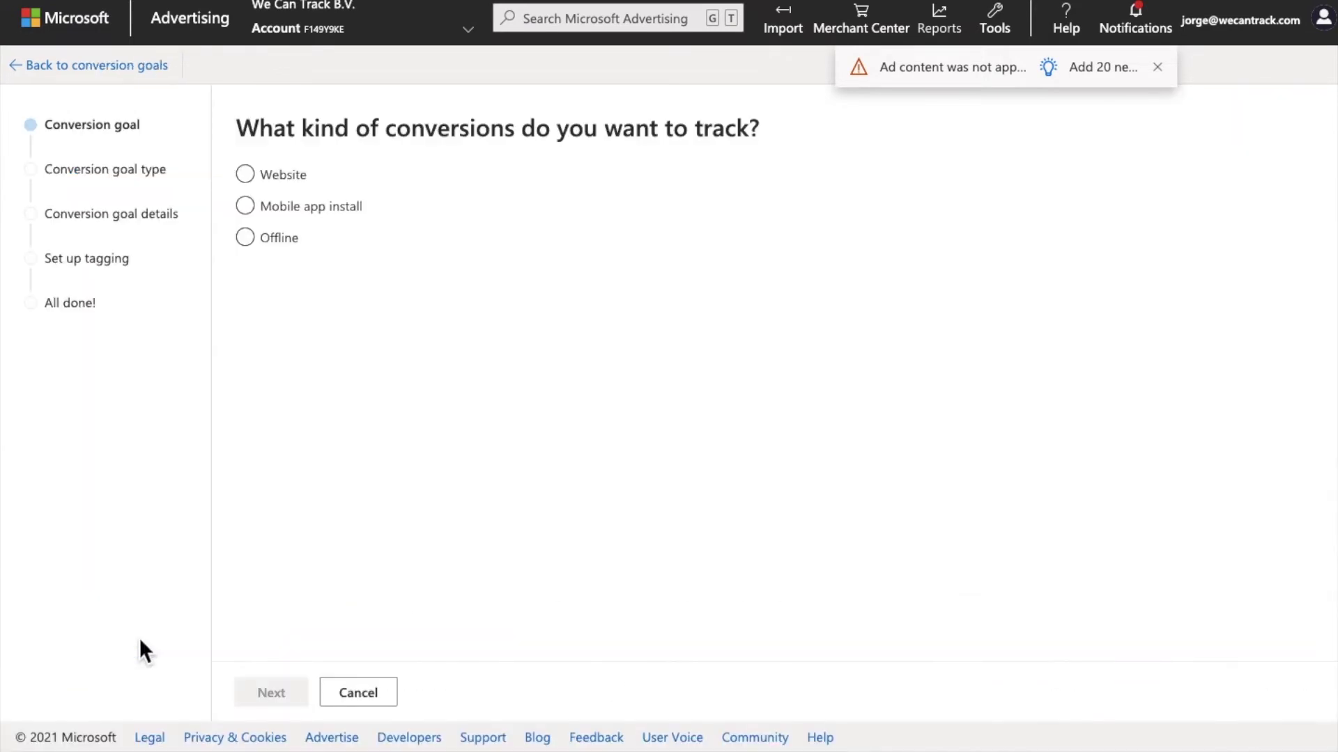
# Step: Make it a Website goal with category Purchase and type Event, then continue to details
pyautogui.click(293, 180)
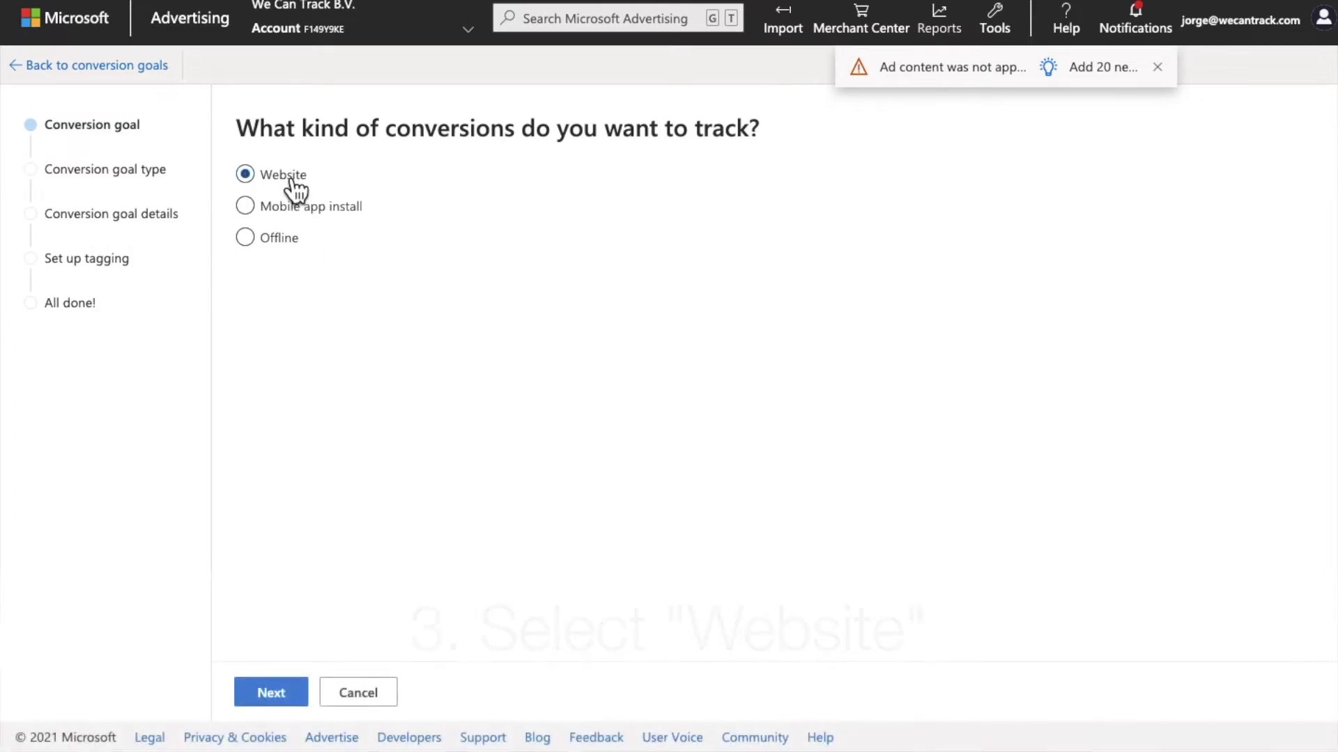
pyautogui.click(270, 692)
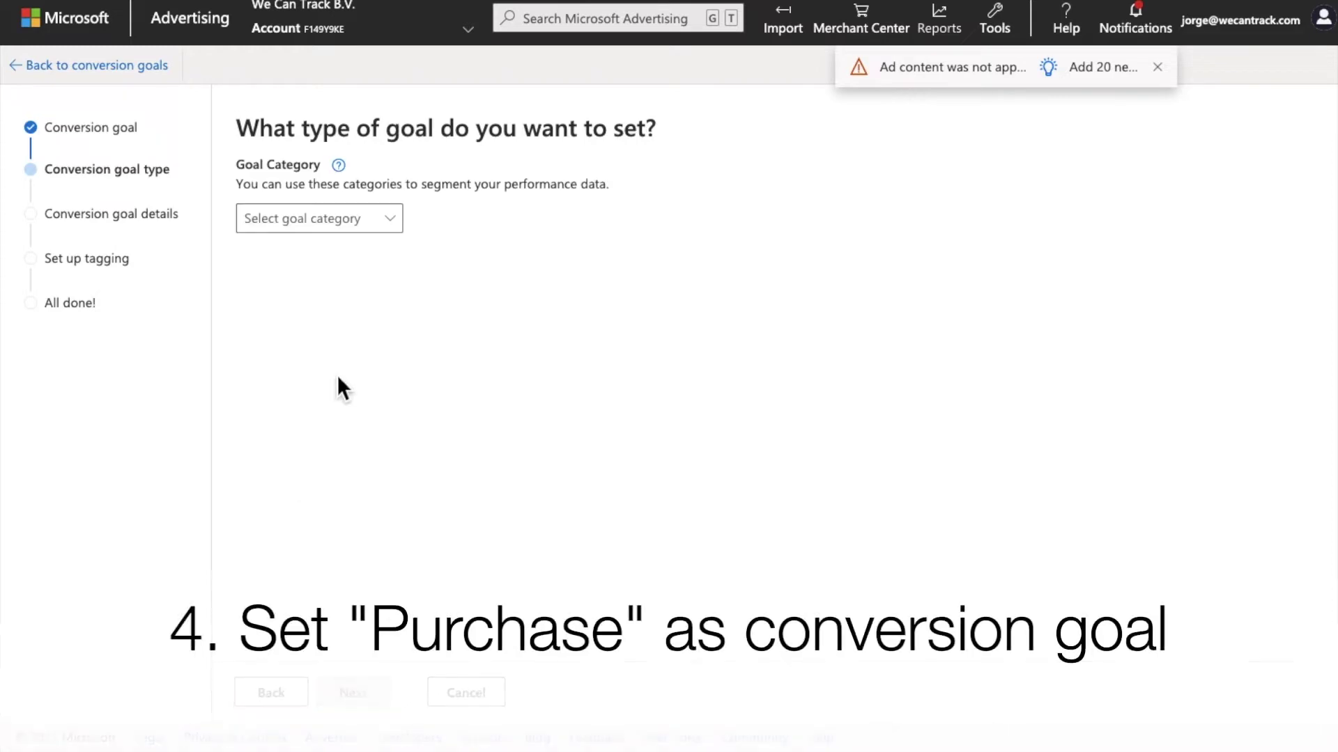
pyautogui.click(358, 239)
pyautogui.moveTo(444, 254)
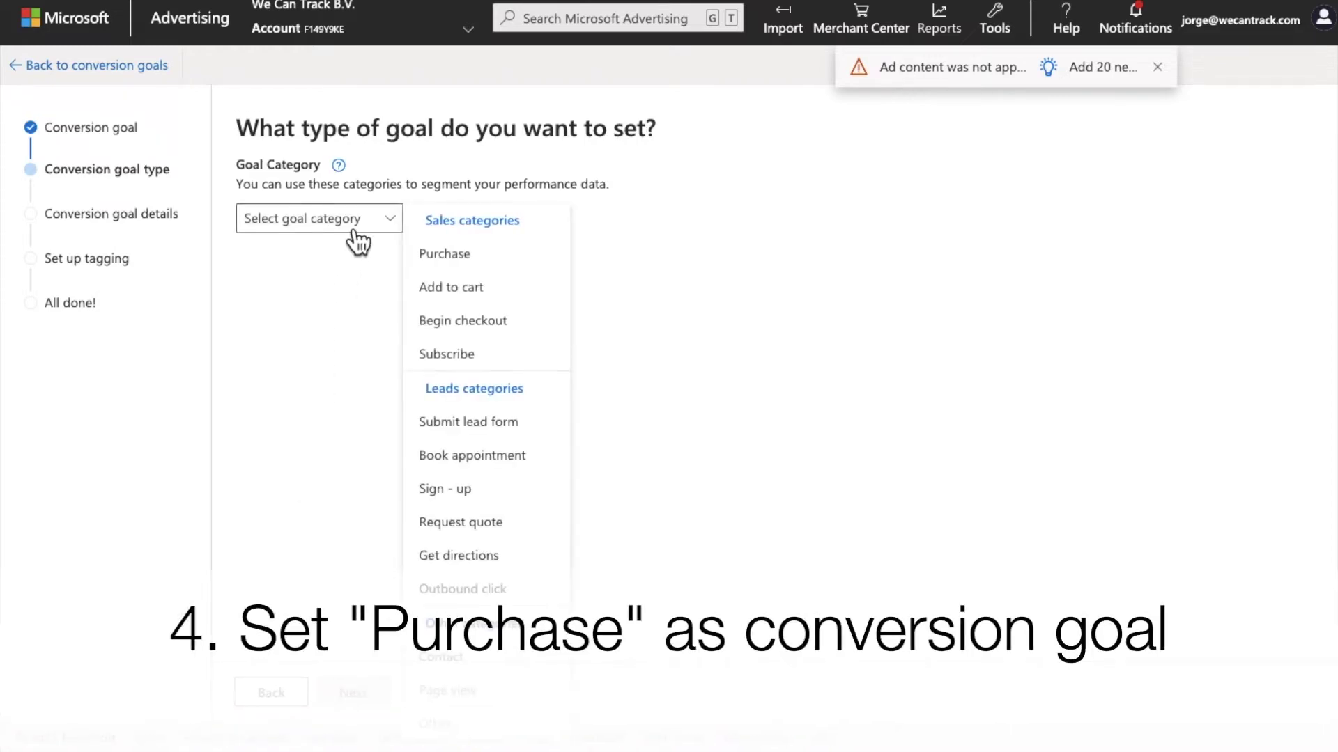
pyautogui.click(537, 265)
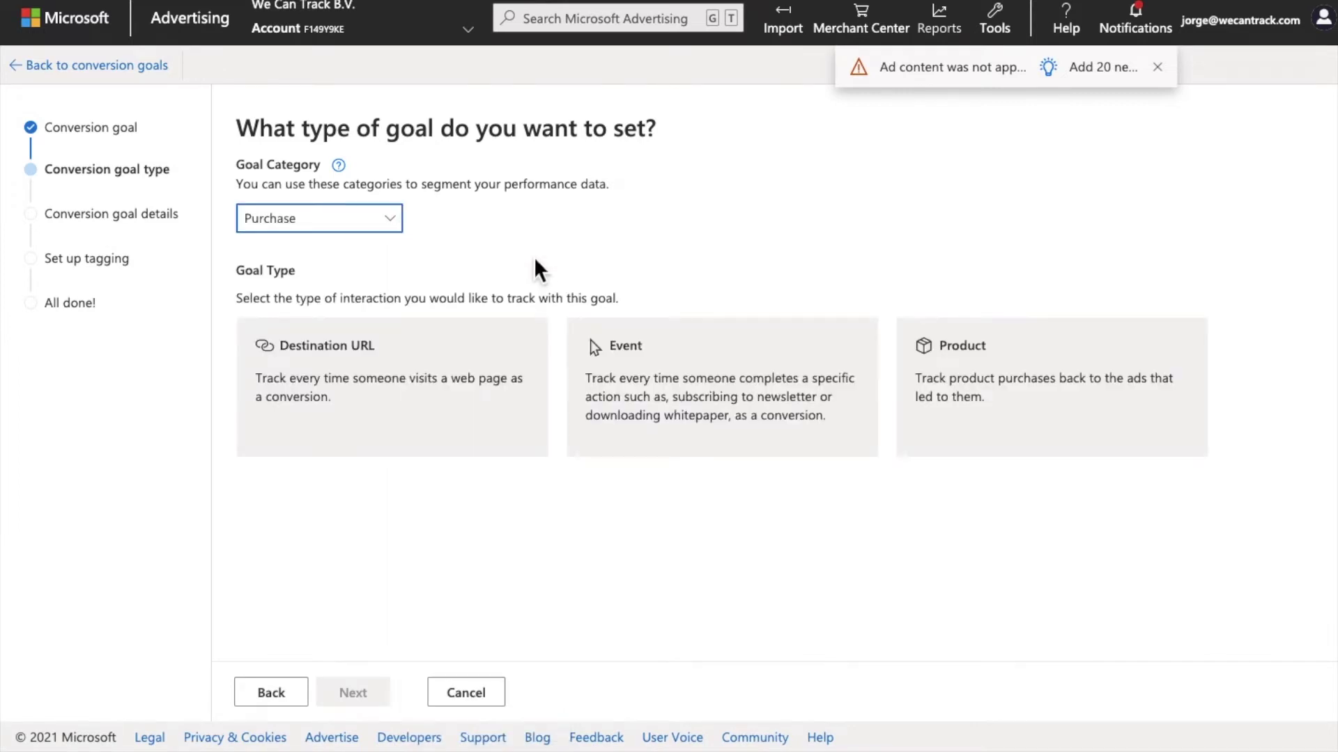
pyautogui.click(626, 386)
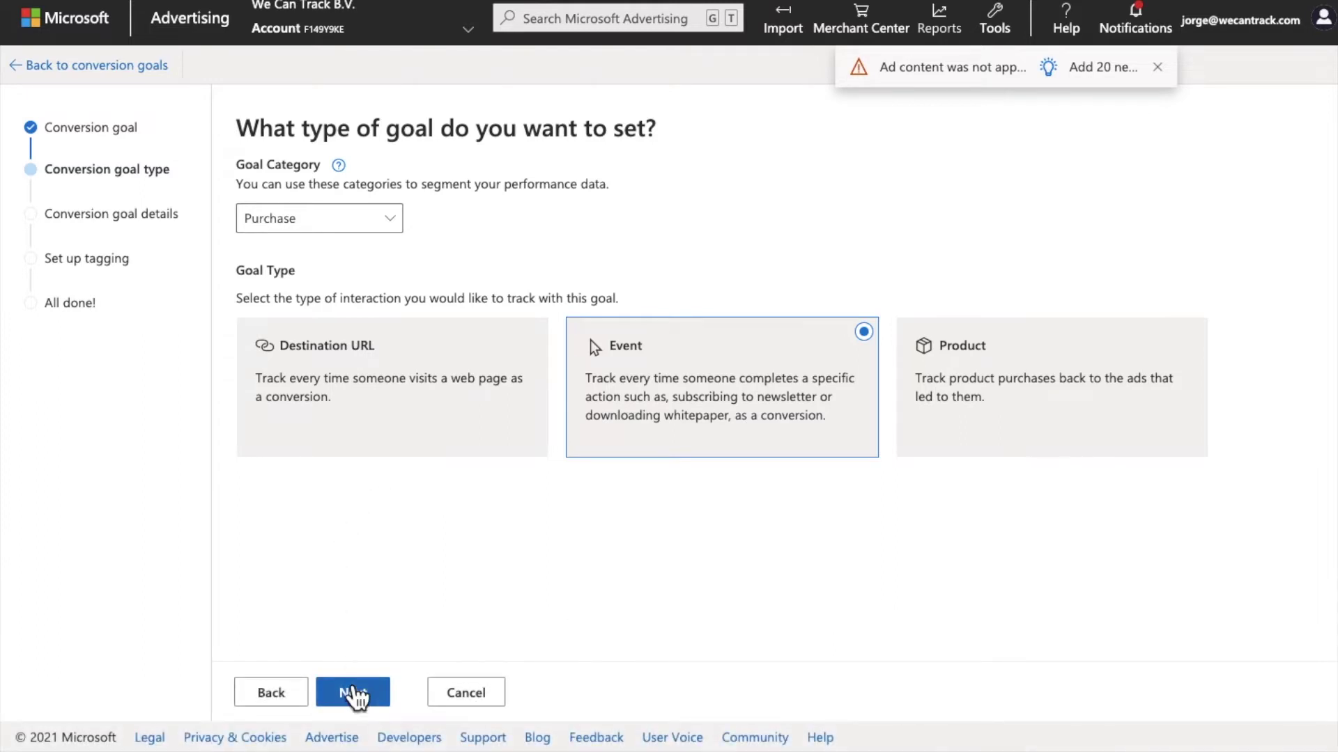
pyautogui.click(353, 697)
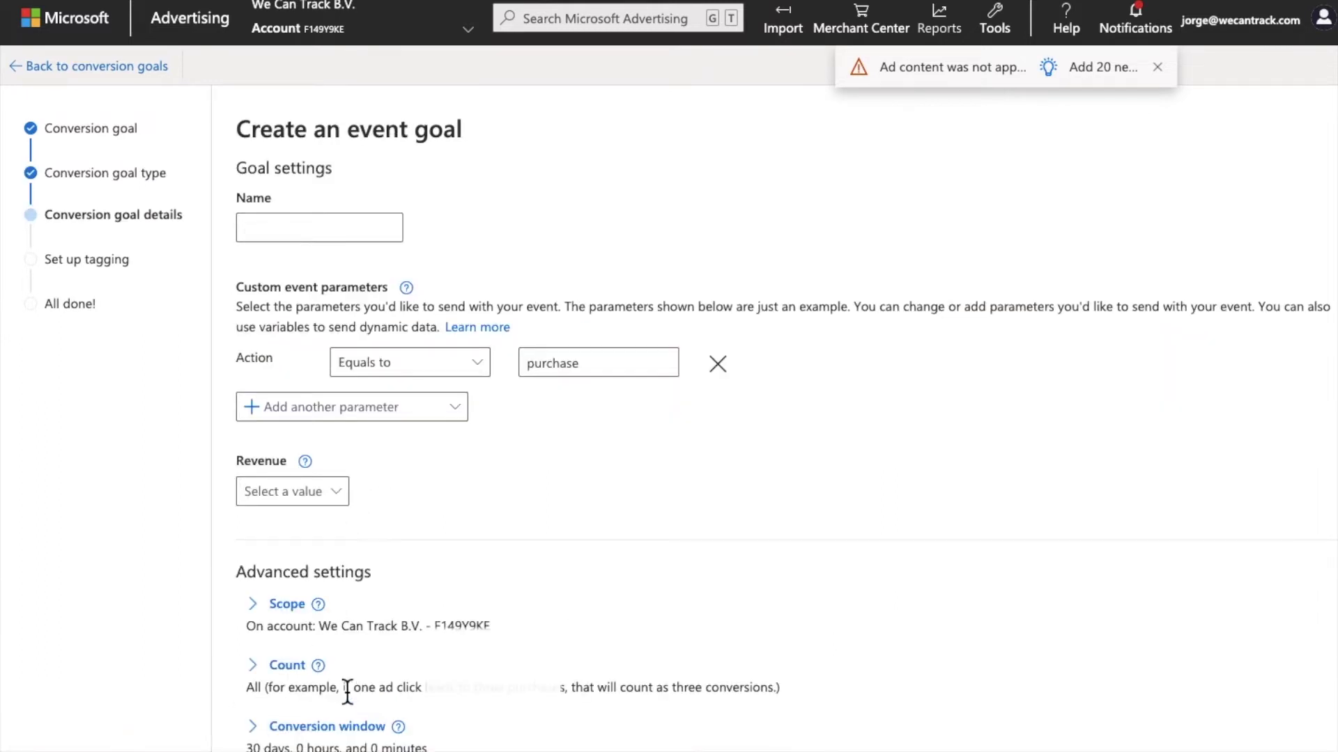
# Step: Name the goal 'Affiliate Sales' and change the Action value from purchase to wct-conversion
pyautogui.click(327, 232)
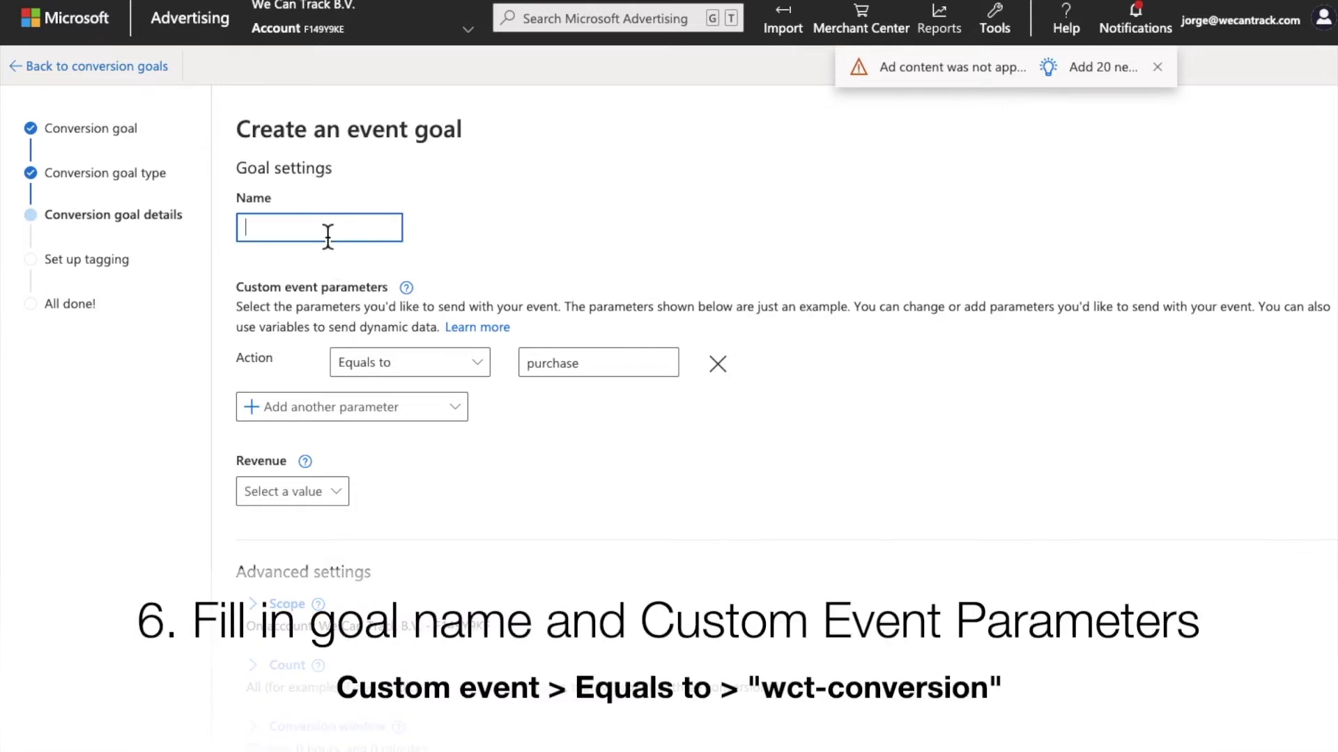
pyautogui.write('Affi')
pyautogui.write('liate Sales')
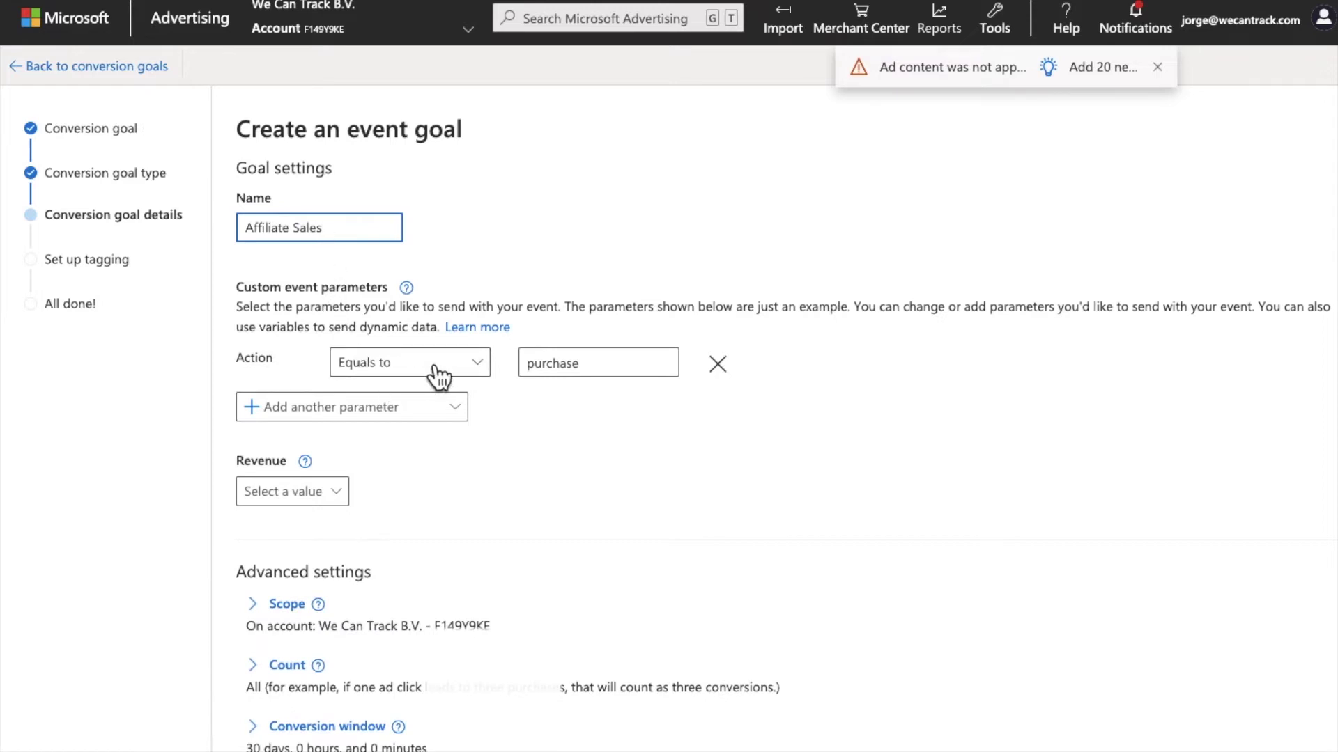
pyautogui.doubleClick(571, 373)
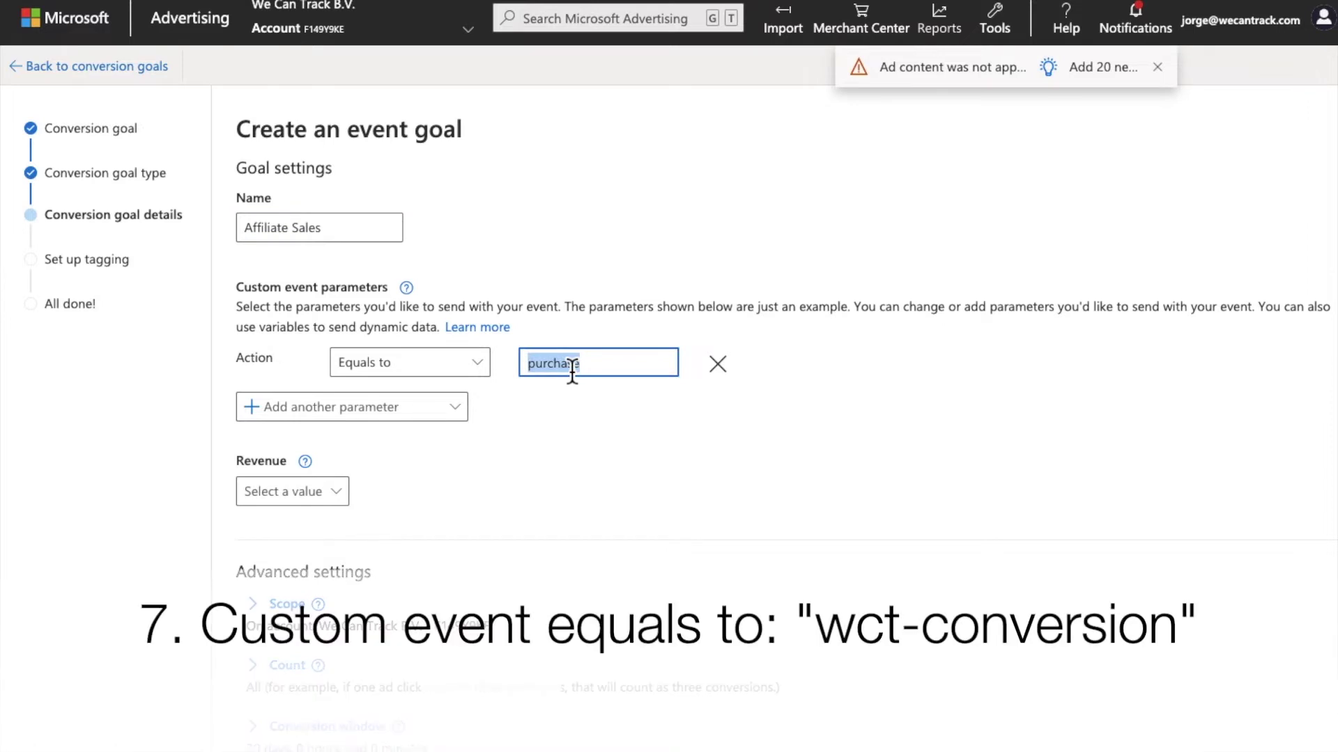
pyautogui.write('w')
pyautogui.write('ct-')
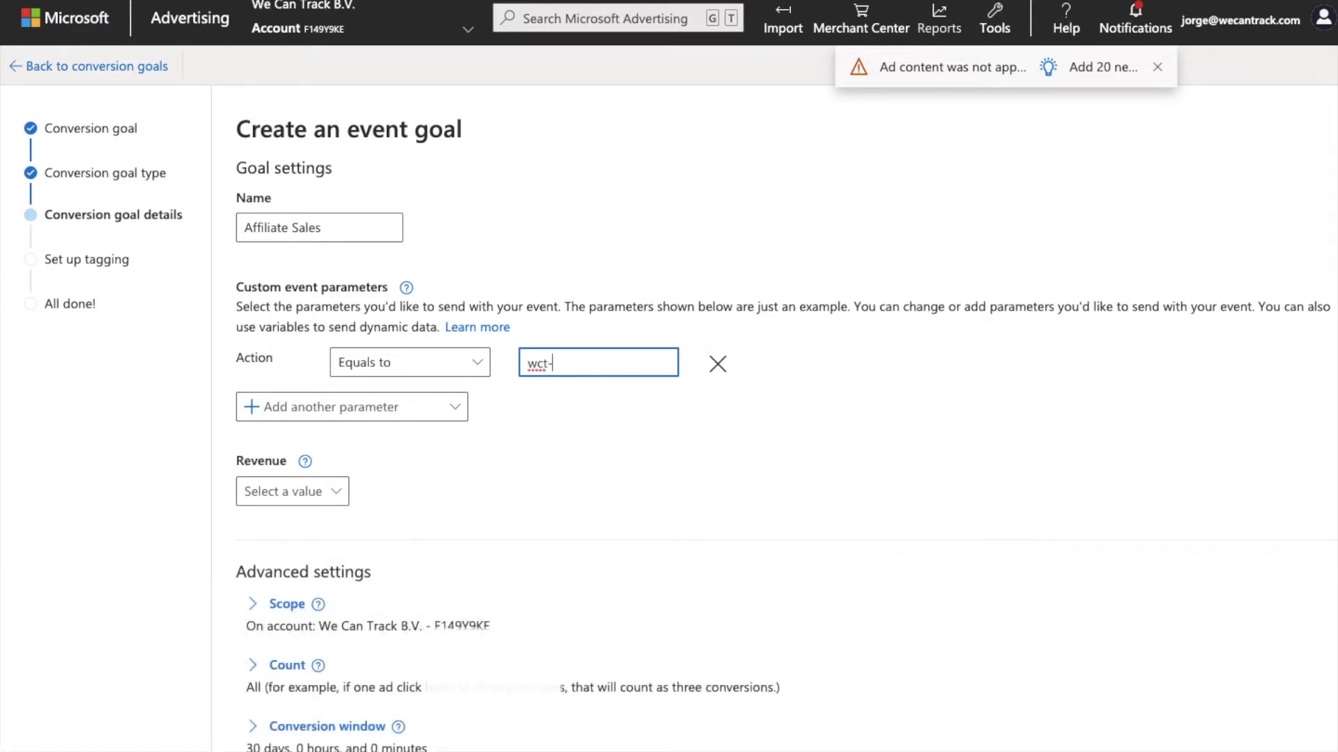
pyautogui.write('convers')
pyautogui.write('ion')
pyautogui.click(562, 414)
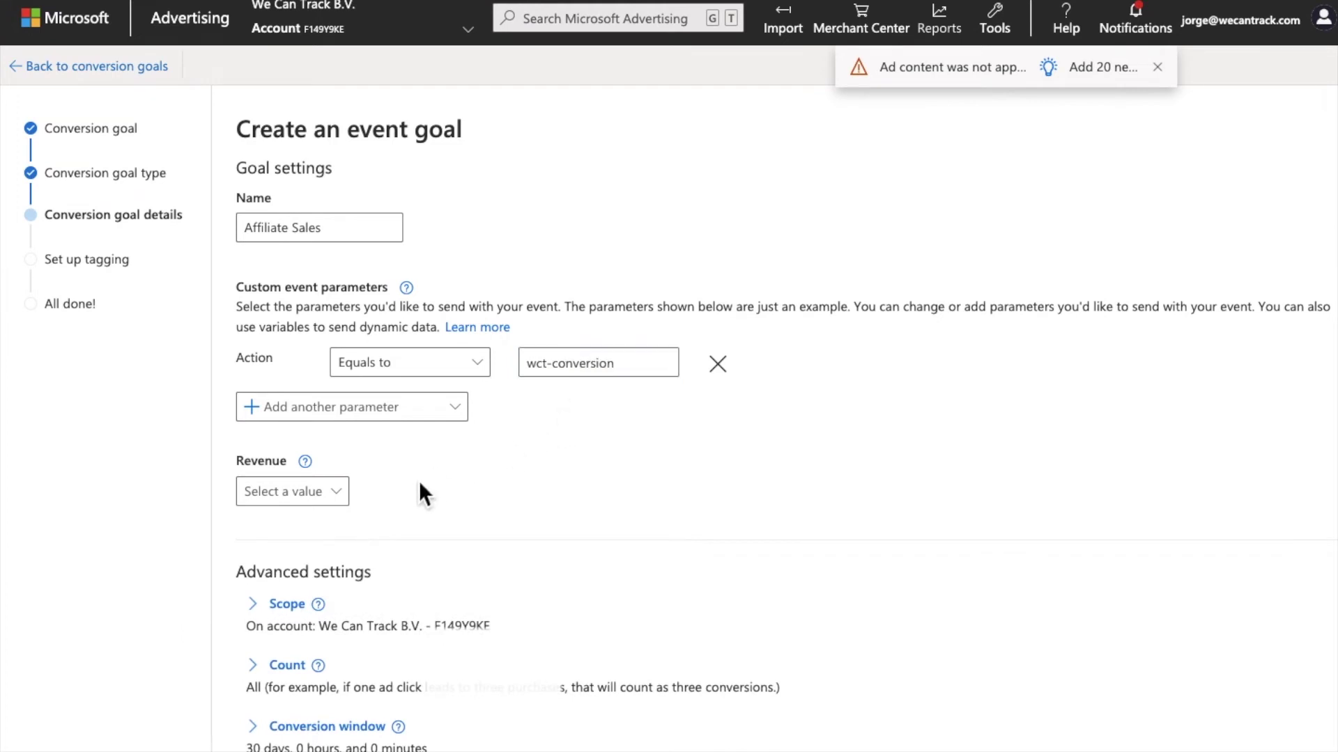
# Step: Choose 'Conversion action value may vary' for revenue, with a default amount of 0 USD
pyautogui.click(336, 494)
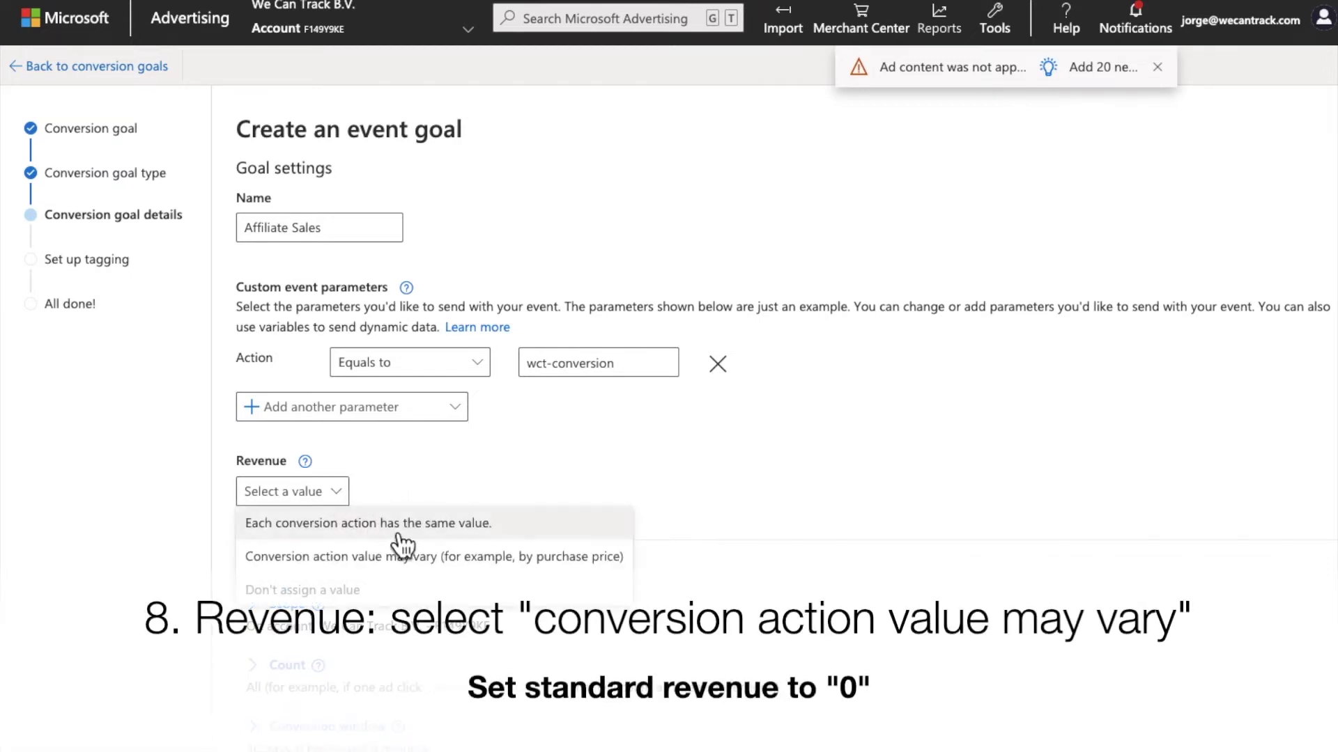
pyautogui.moveTo(434, 556)
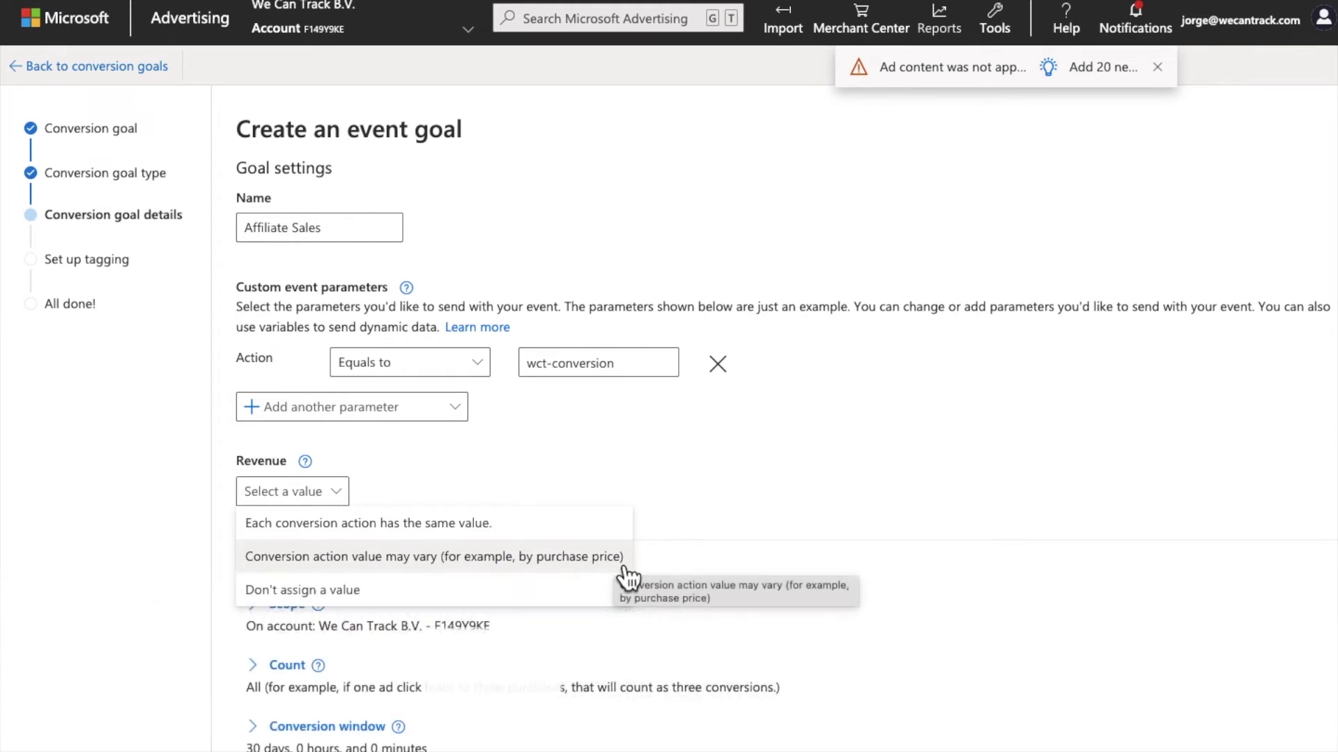
pyautogui.click(626, 564)
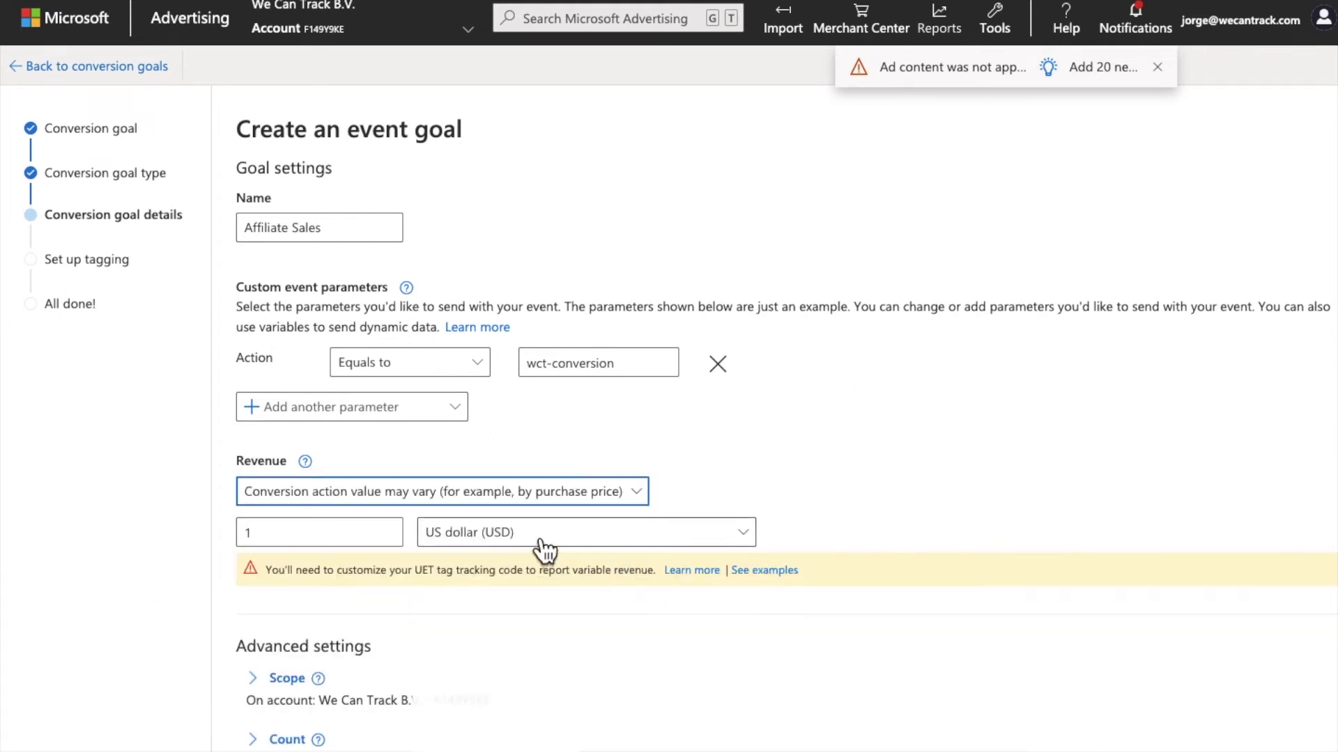
pyautogui.doubleClick(361, 535)
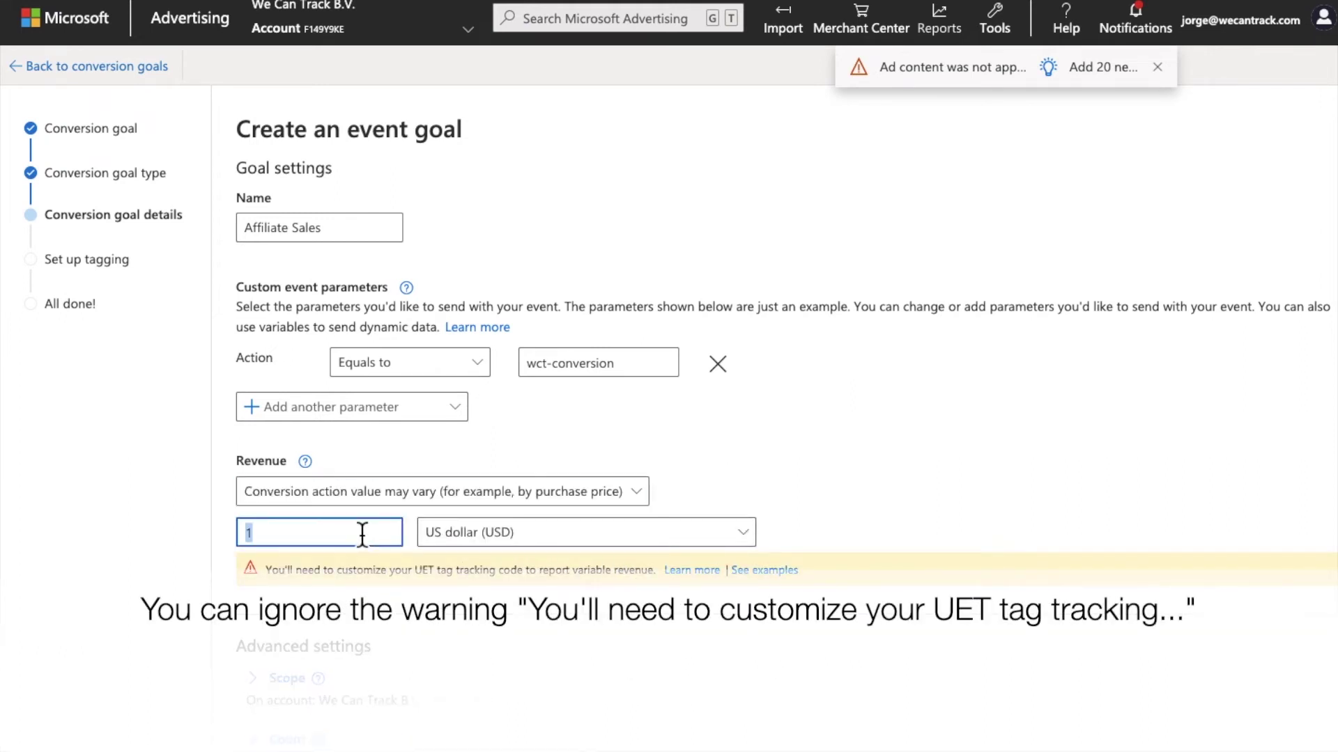
pyautogui.write('0')
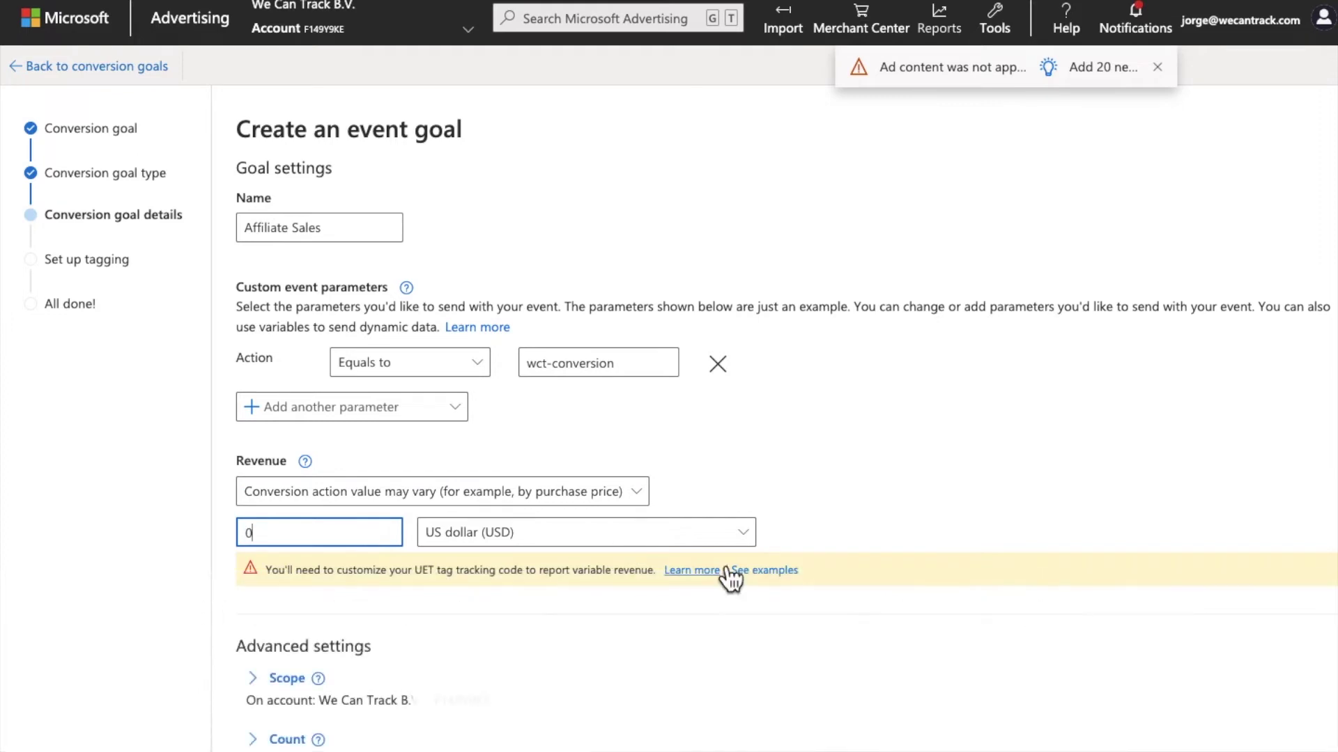
pyautogui.click(811, 514)
pyautogui.scroll(-1, 821, 480)
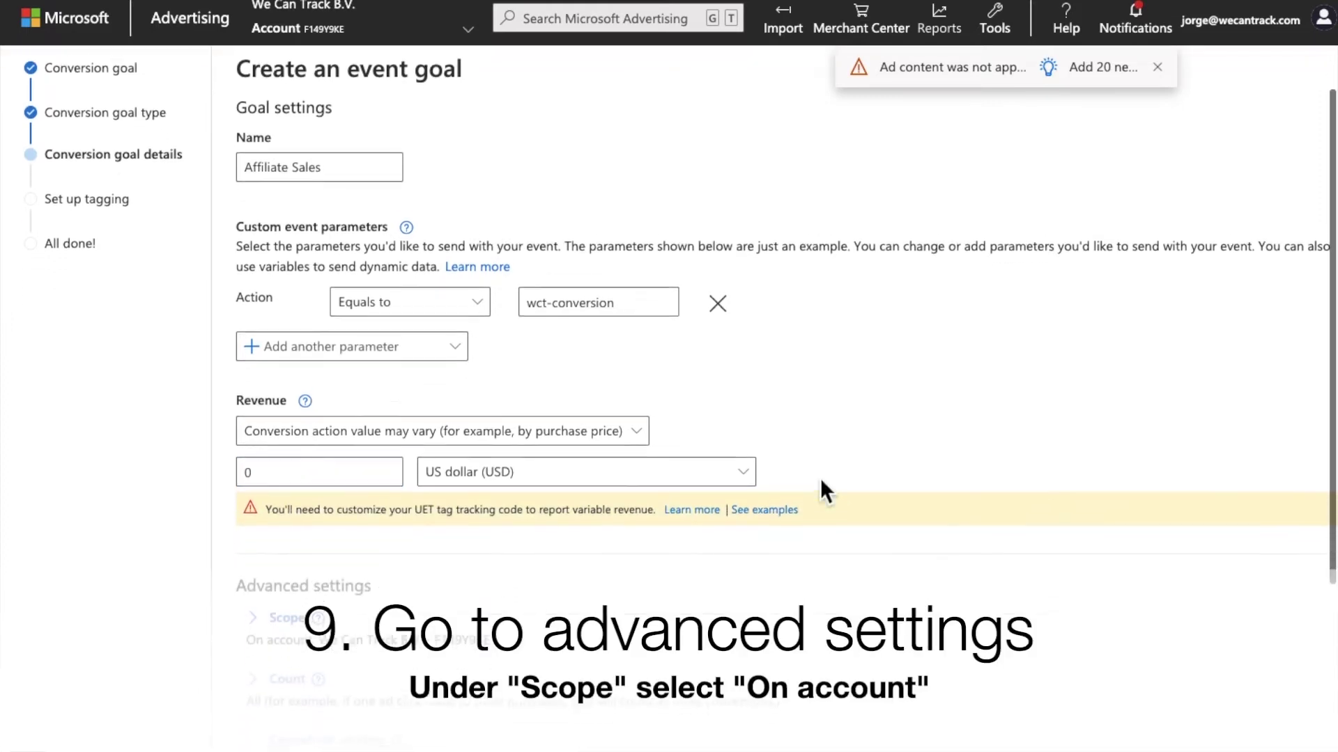
pyautogui.scroll(-1, 821, 481)
pyautogui.scroll(-1, 820, 481)
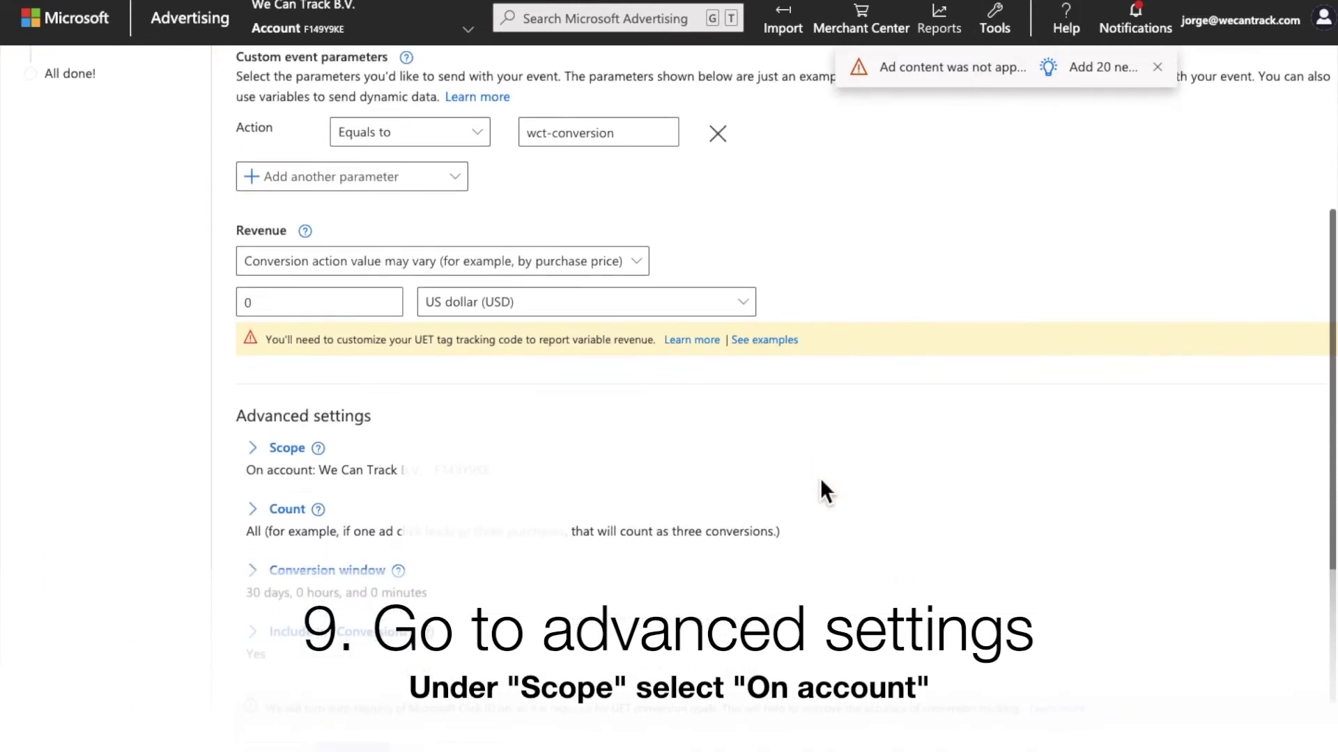
# Step: Expand the Scope setting and keep it On account for We Can Track B.V
pyautogui.click(288, 449)
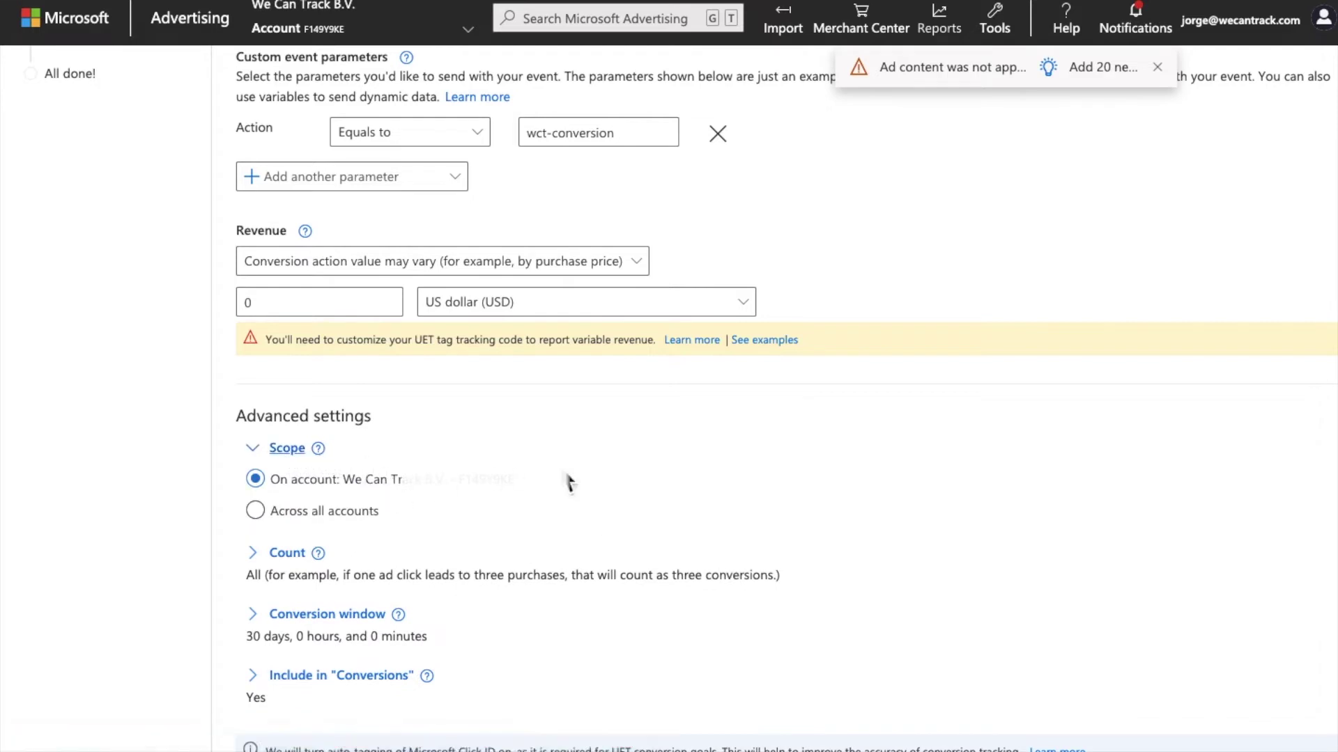
pyautogui.scroll(-2, 568, 484)
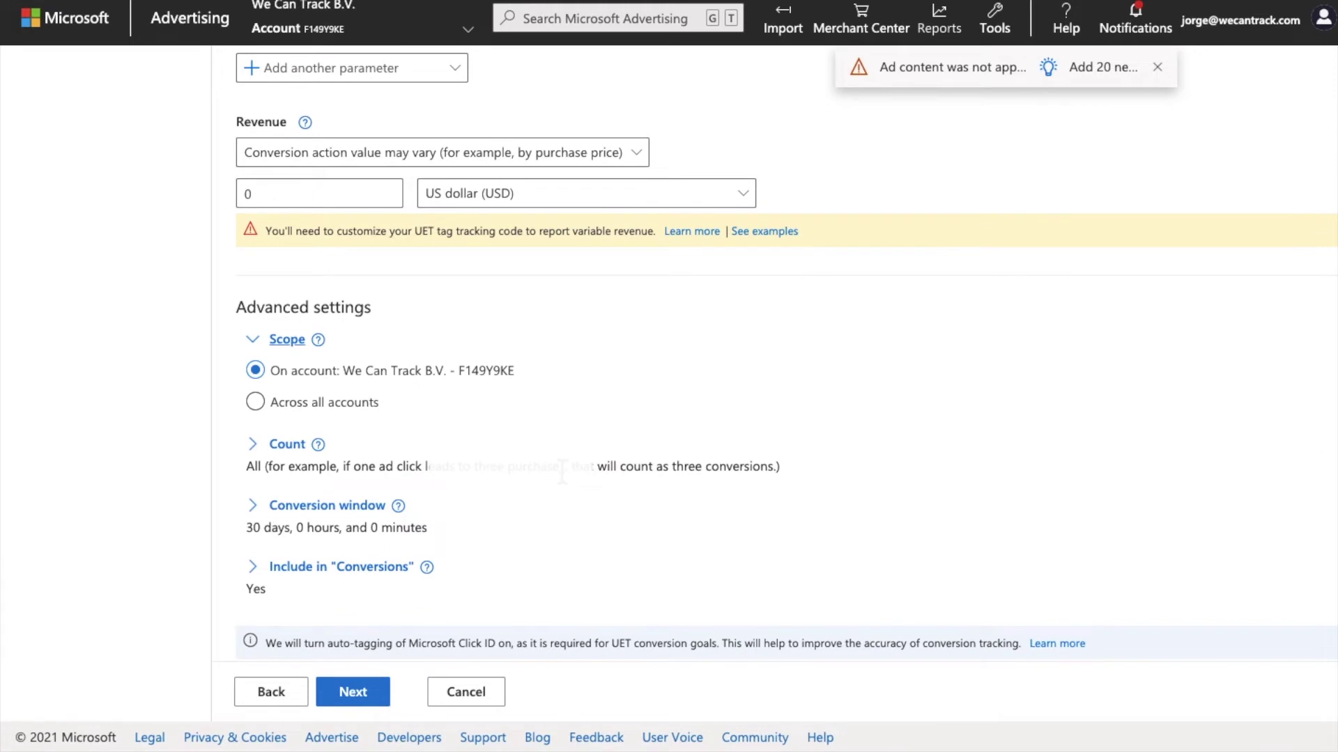
# Step: Change the conversion window's day count from 30 to 90
pyautogui.click(313, 512)
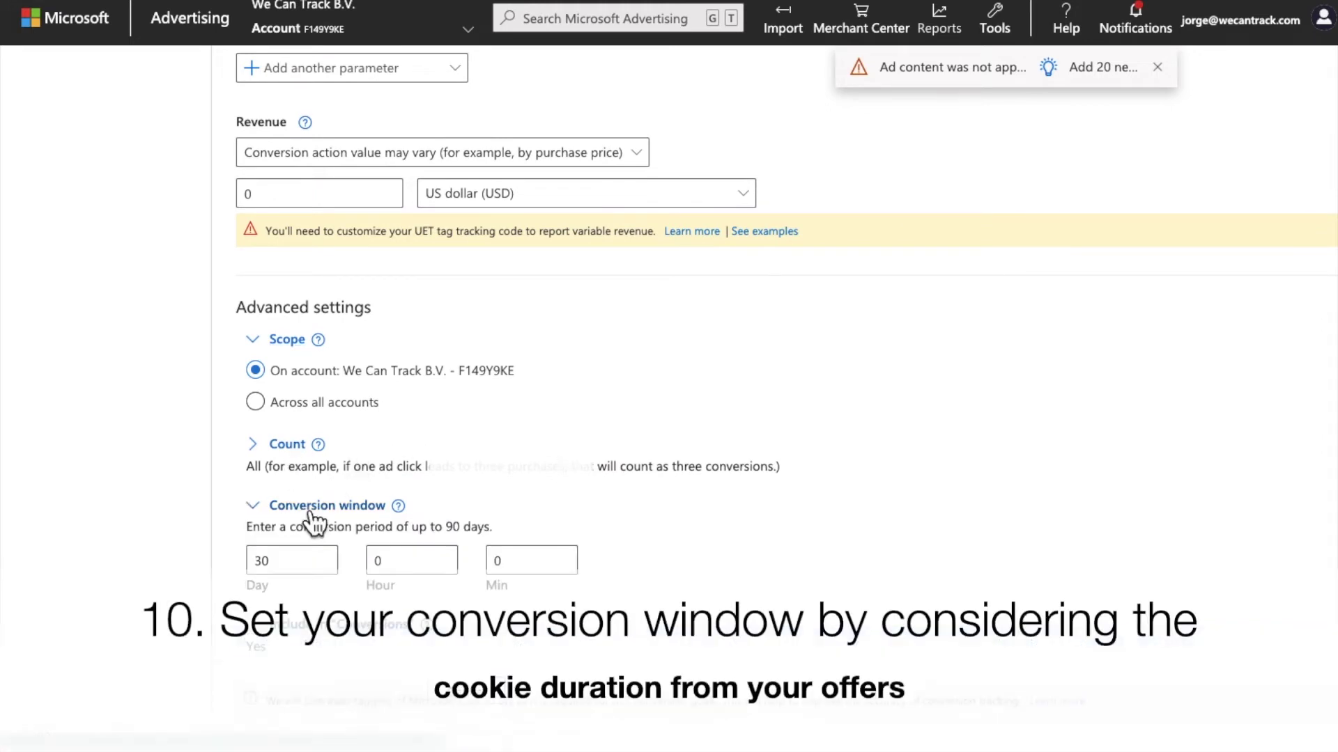
pyautogui.doubleClick(293, 562)
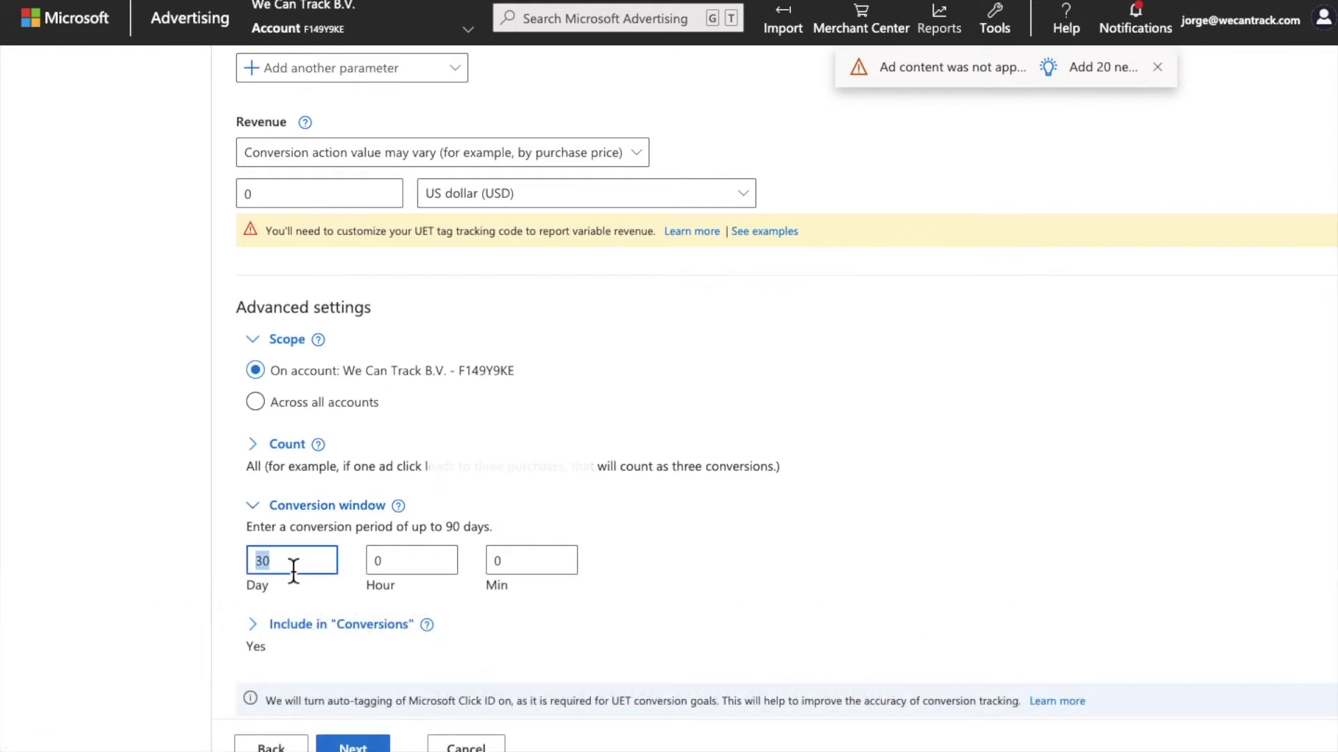
pyautogui.write('90')
pyautogui.click(646, 527)
# Step: Set Count to All and keep 'Include in Conversions' checked
pyautogui.click(264, 455)
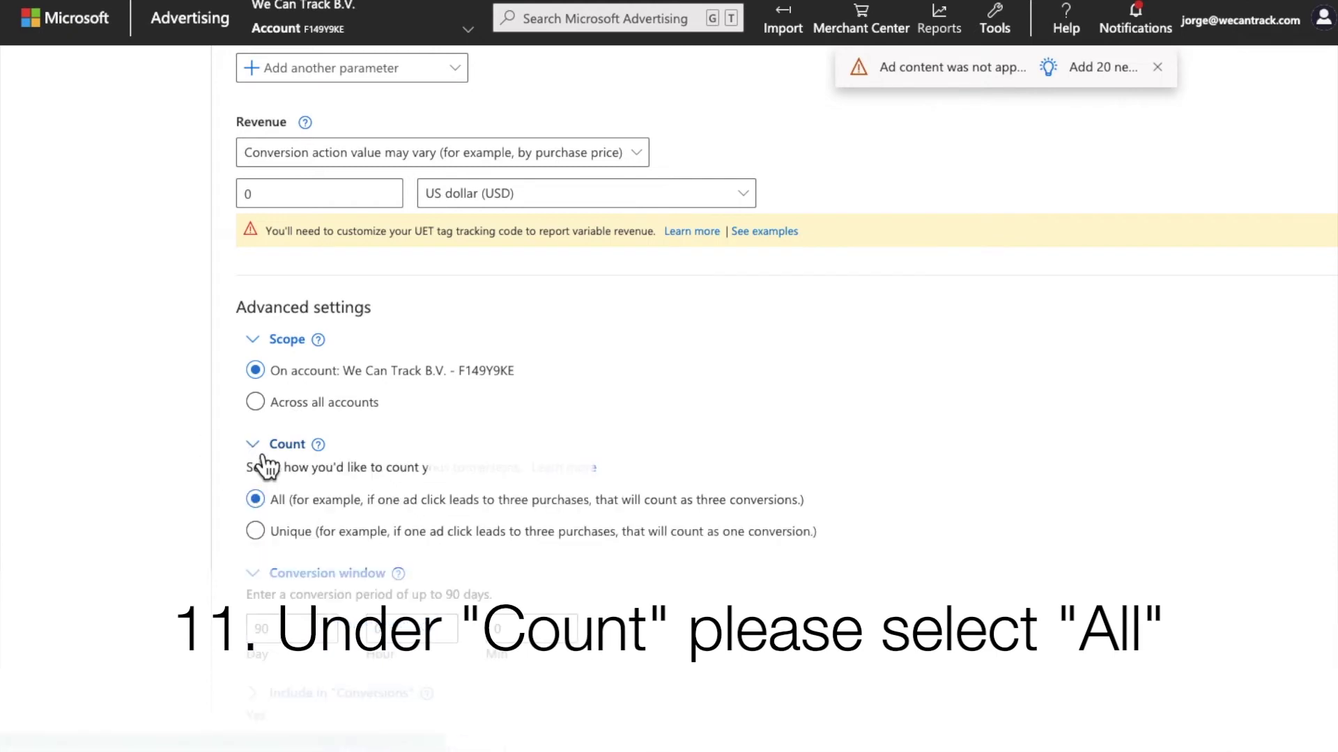
pyautogui.click(320, 501)
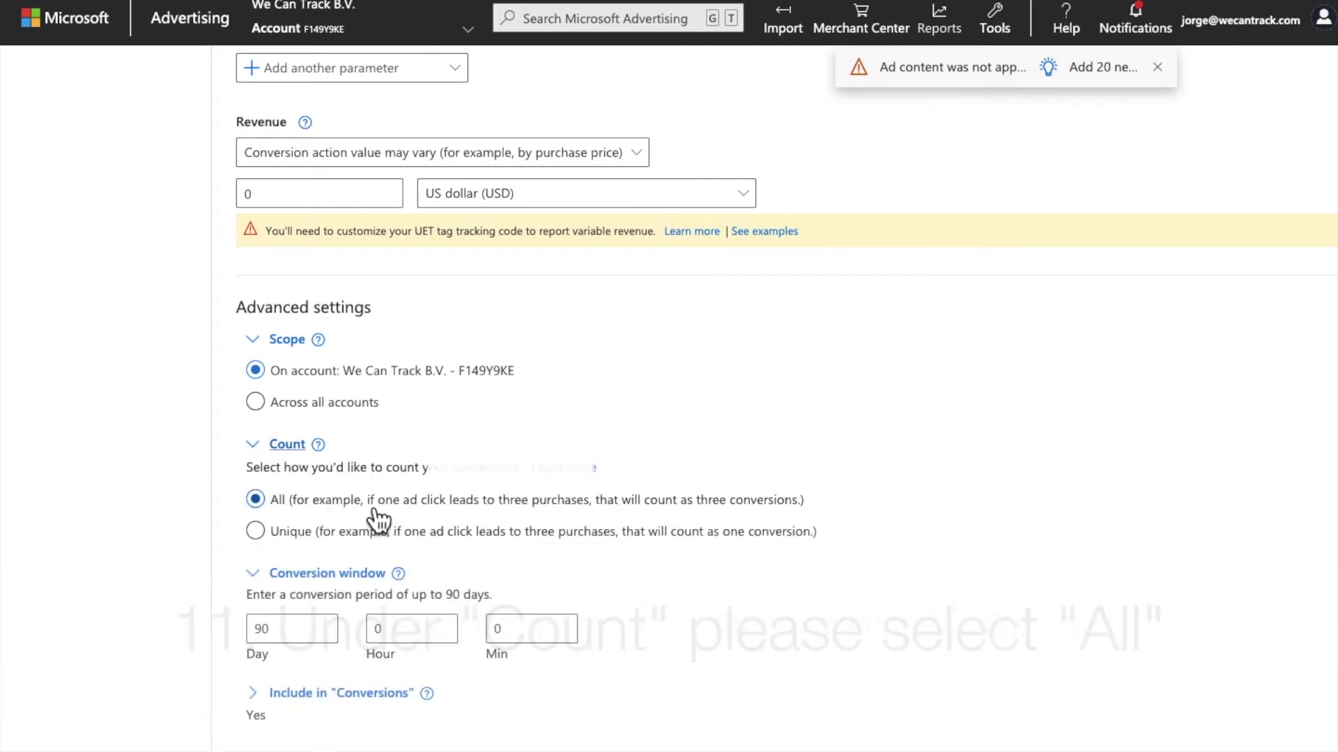
pyautogui.scroll(-1, 824, 548)
pyautogui.scroll(-1, 824, 547)
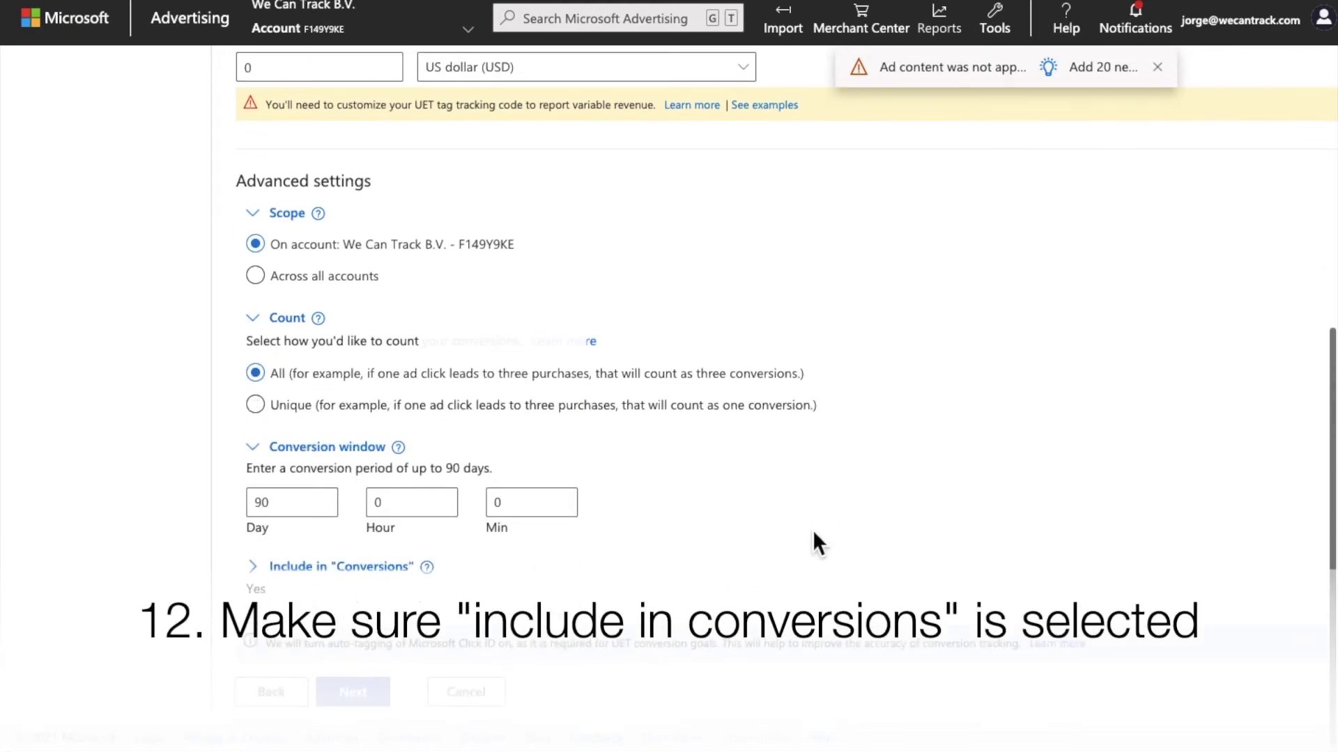
pyautogui.click(364, 573)
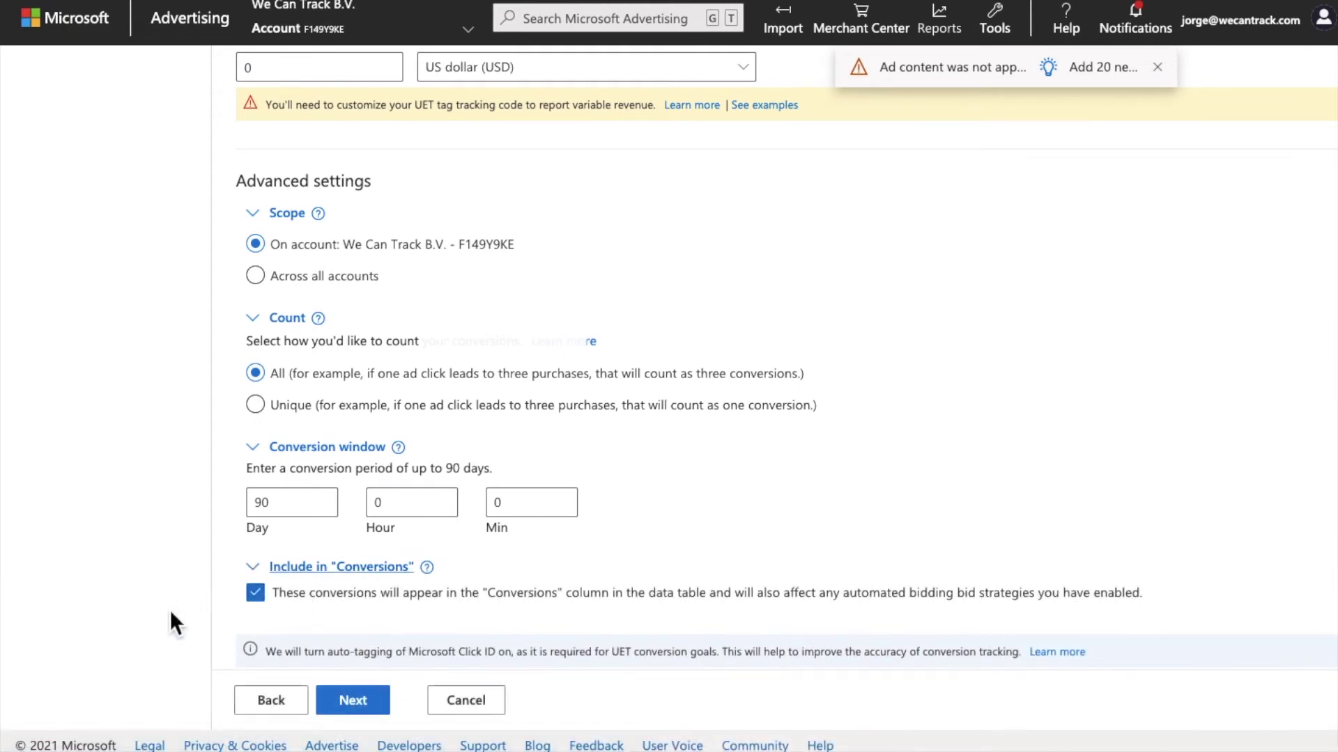
pyautogui.scroll(-1, 171, 612)
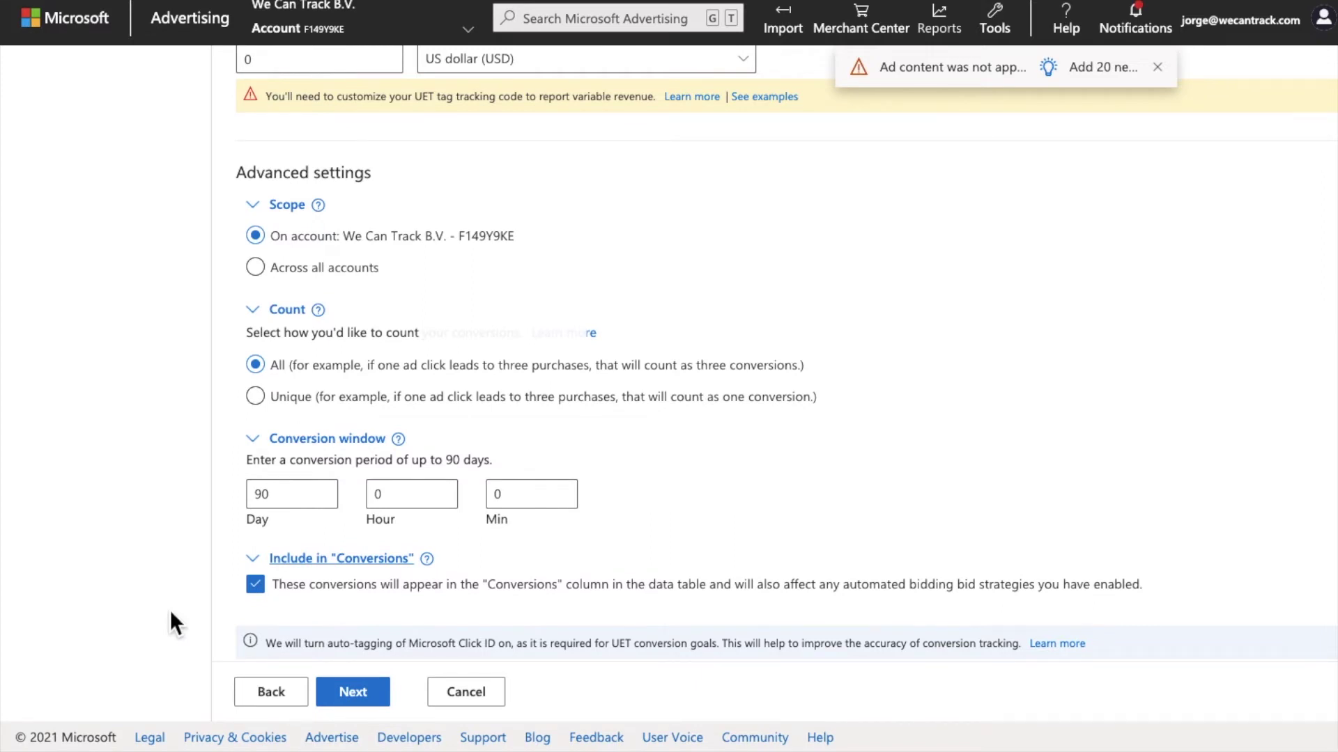
# Step: Confirm the UET tag is already installed and save the goal details
pyautogui.click(385, 700)
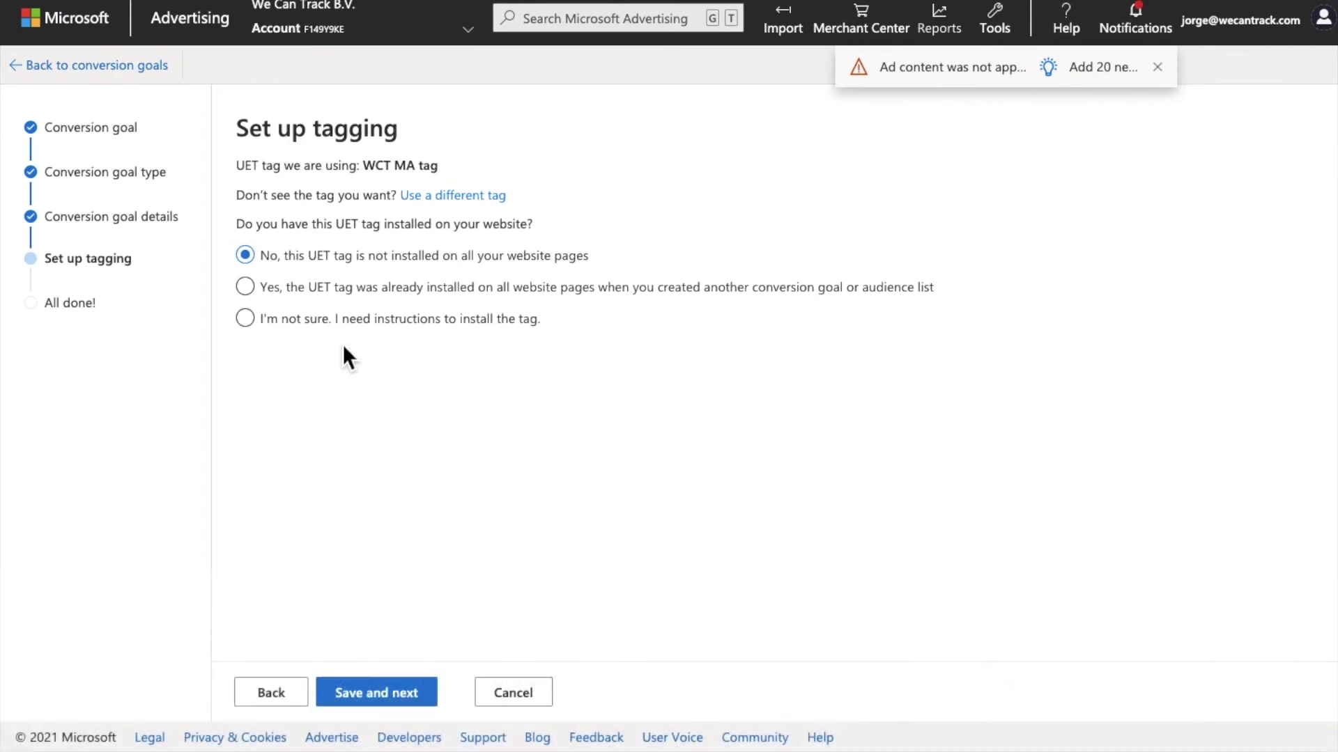
pyautogui.click(320, 303)
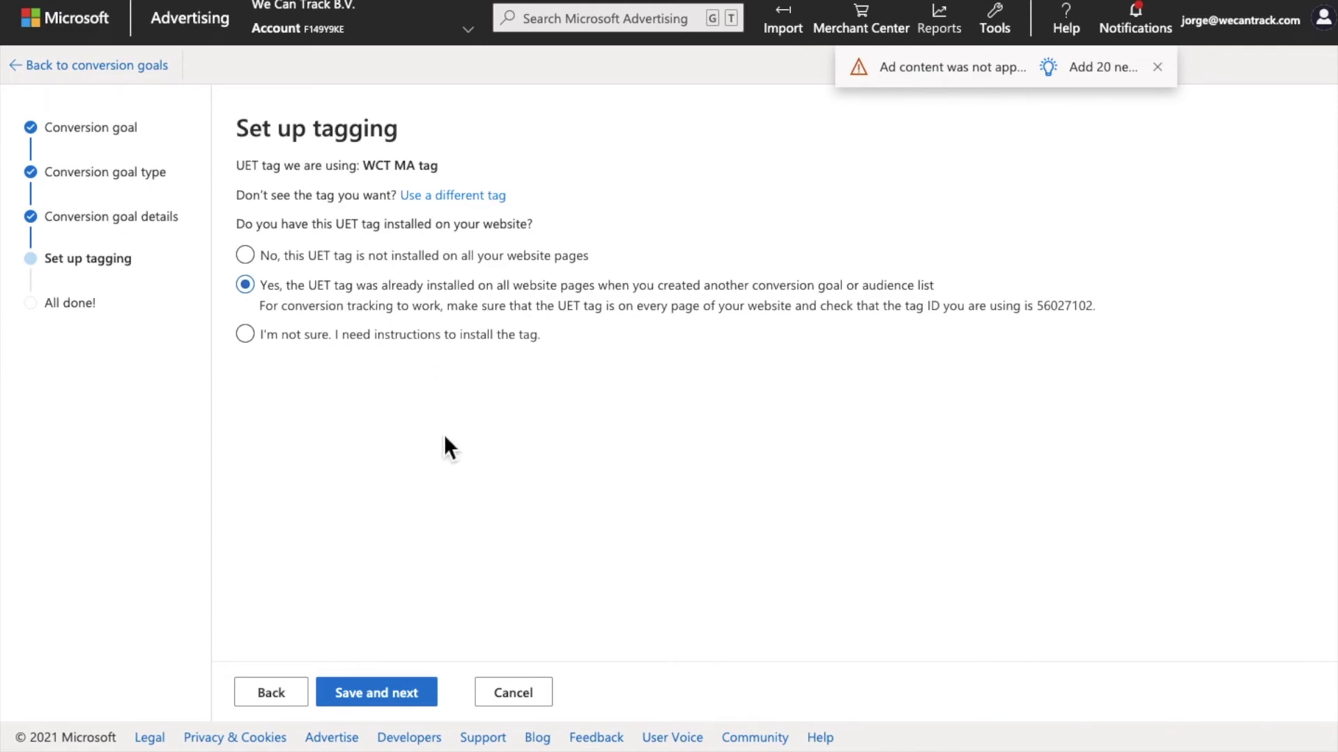
pyautogui.click(376, 694)
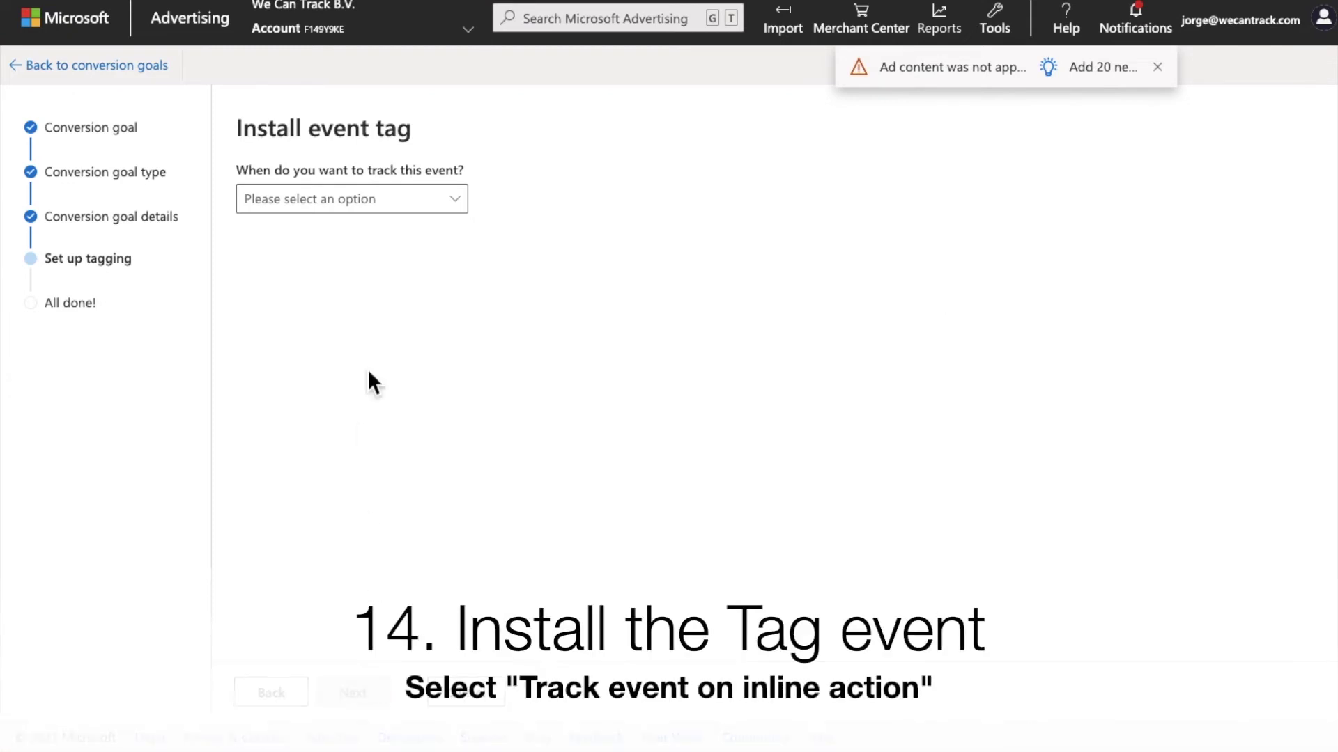
# Step: Track the event on inline action and finish the goal setup
pyautogui.click(450, 209)
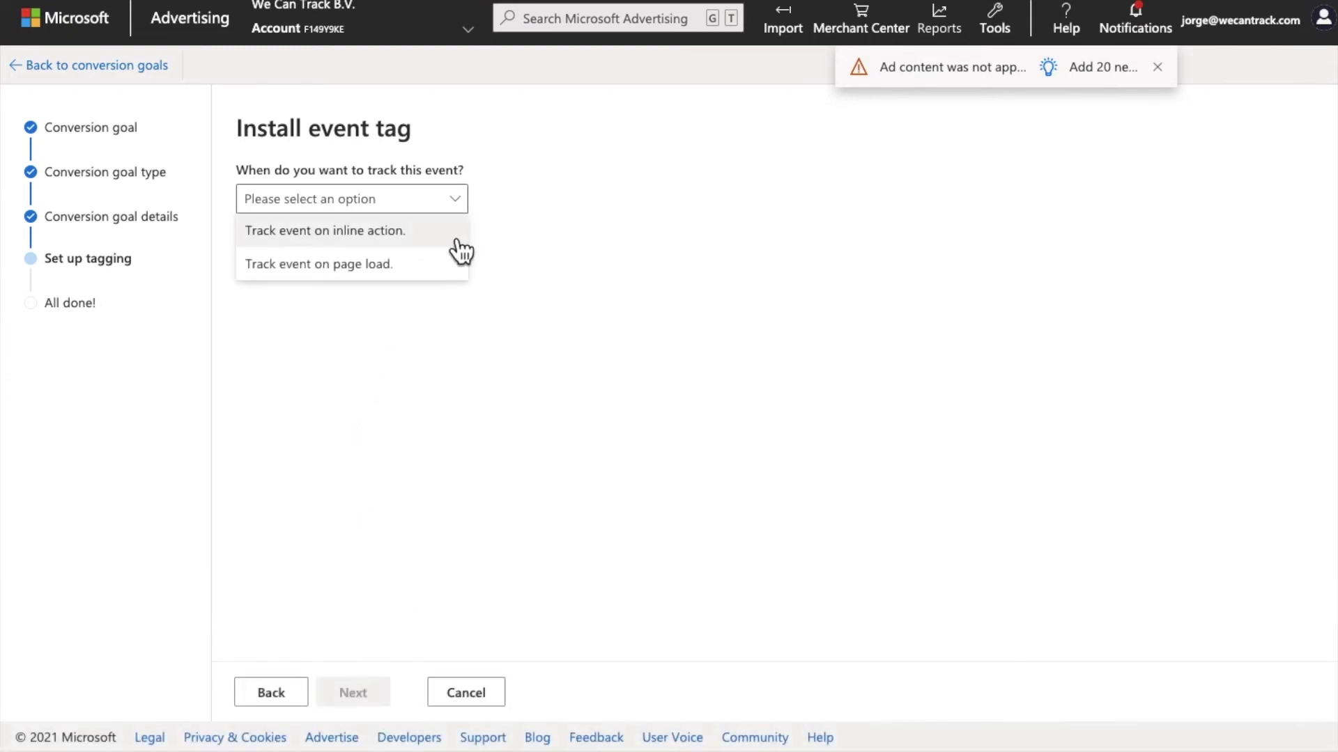
pyautogui.click(451, 235)
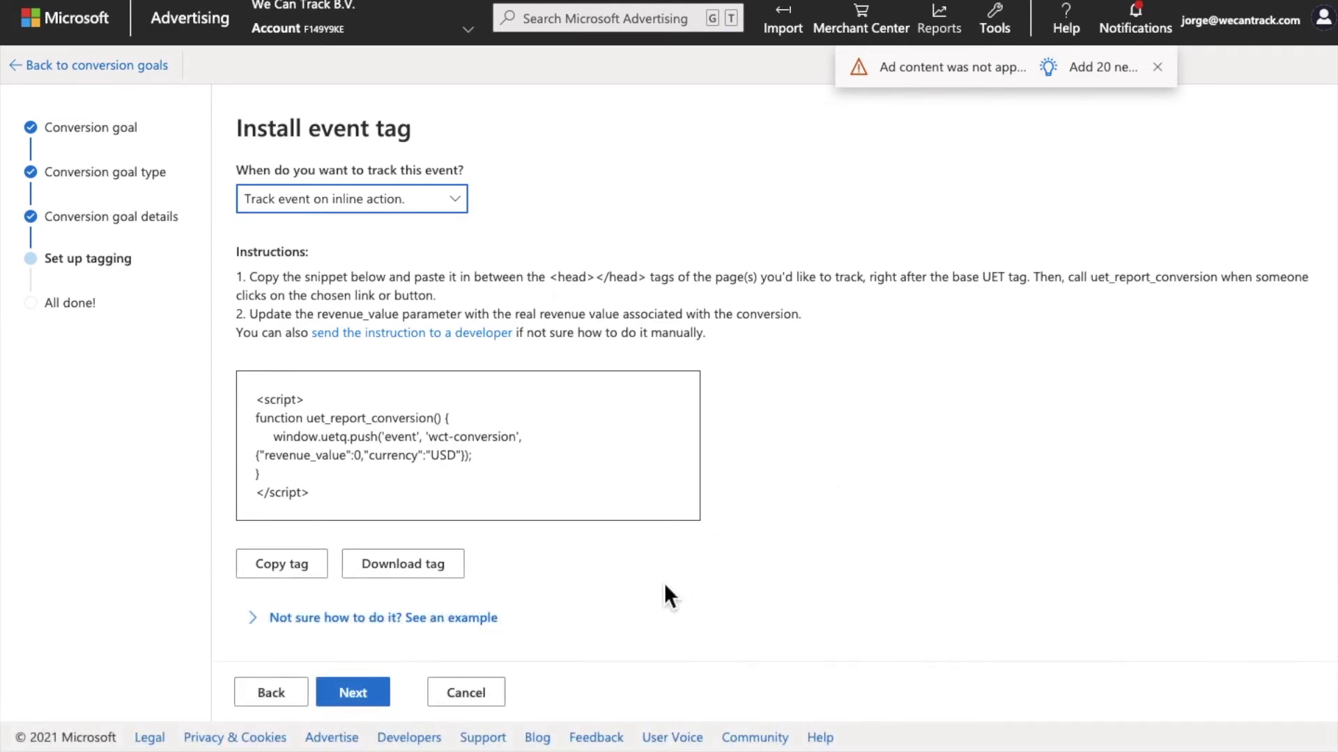
pyautogui.click(359, 705)
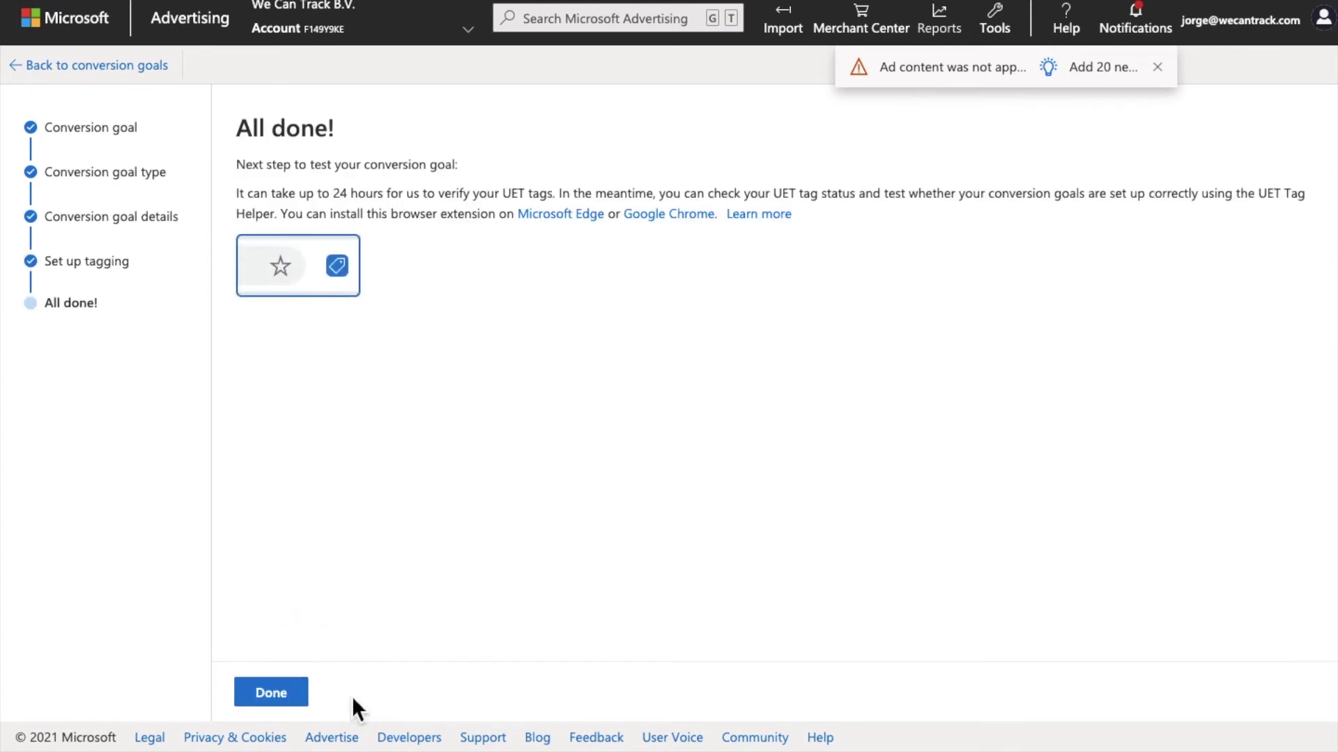
# Step: Close the All done! page and return to the conversion goals list
pyautogui.click(269, 694)
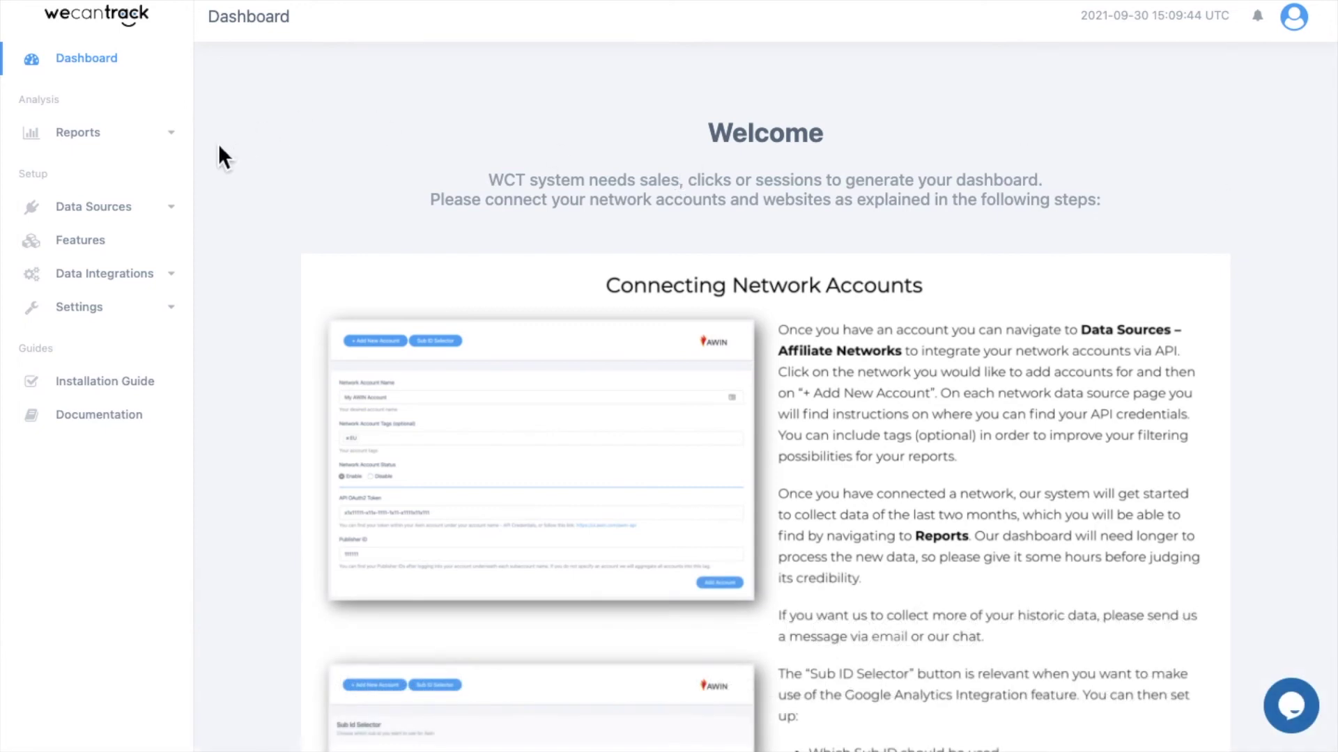
# Step: Go to Data Sources > Websites to list the insurances.nl website
pyautogui.click(164, 222)
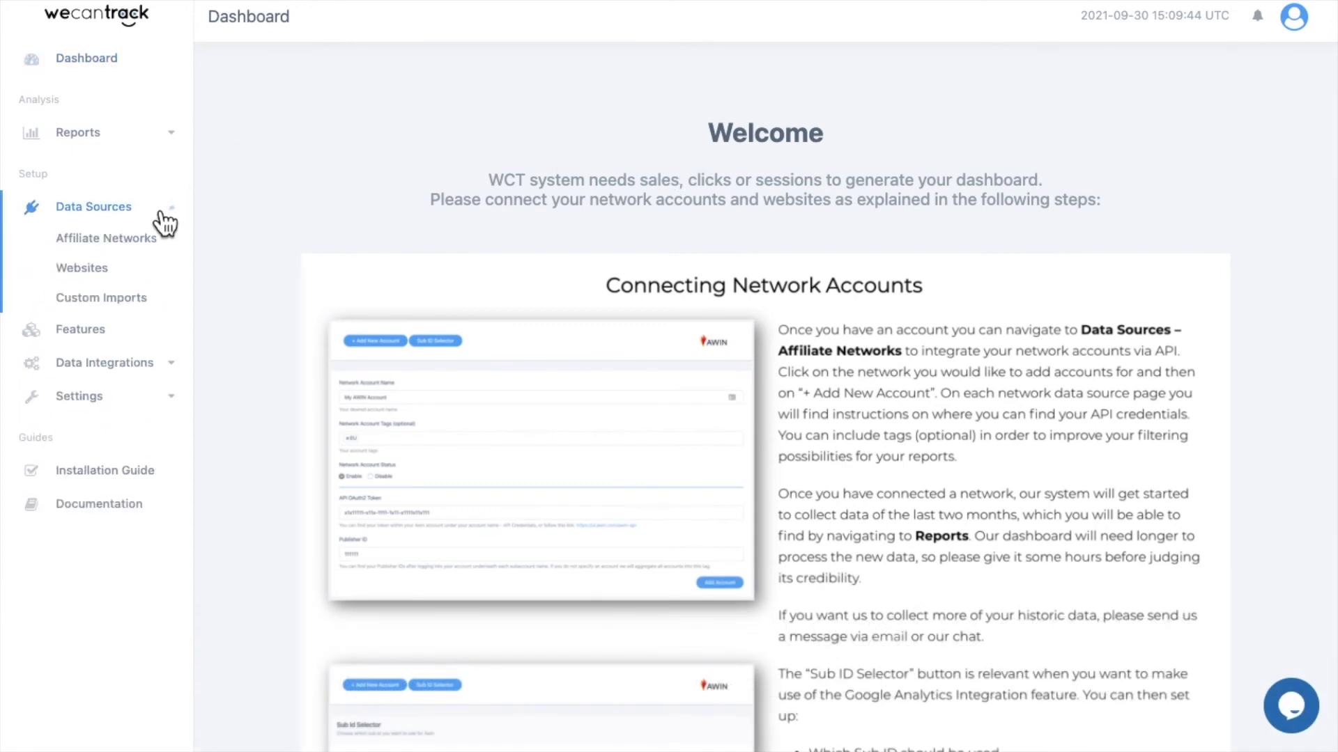
pyautogui.click(103, 278)
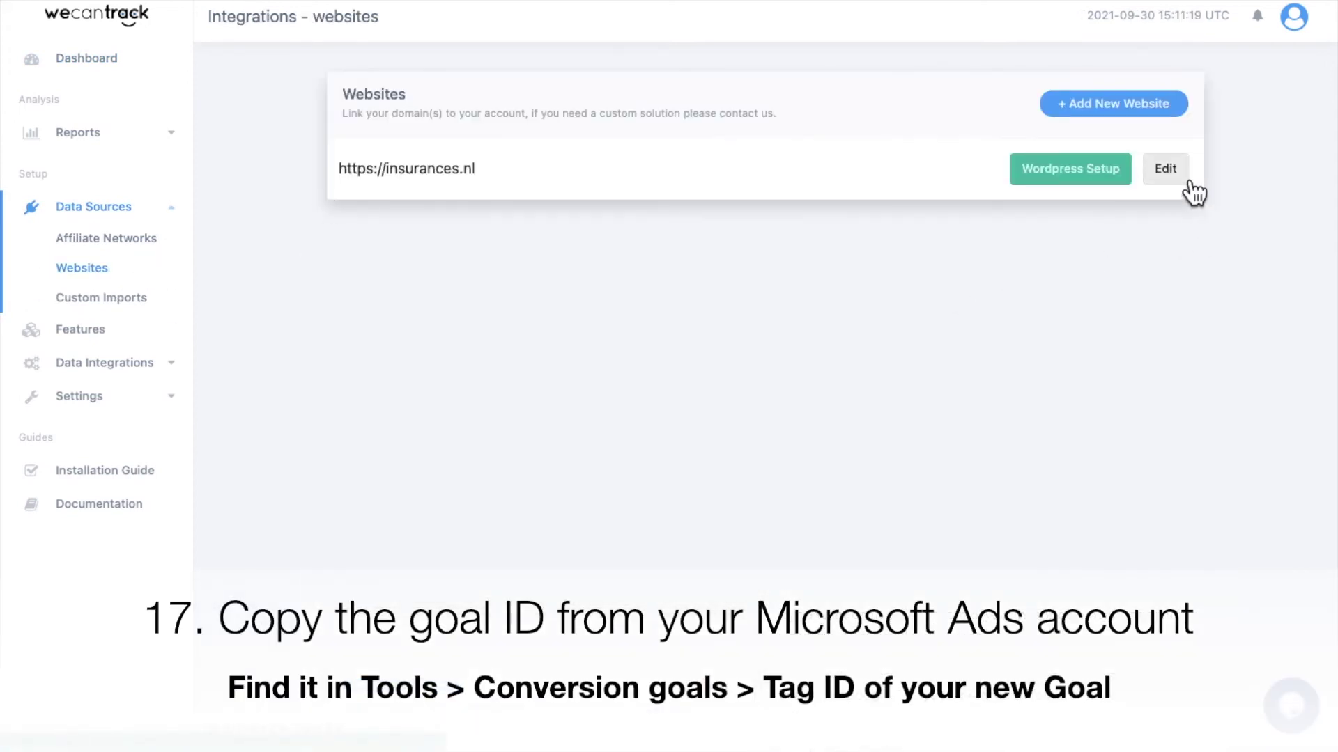
# Step: Enter Microsoft Ads Tag ID 23243567 for insurances.nl, then save and integrate
pyautogui.click(1166, 168)
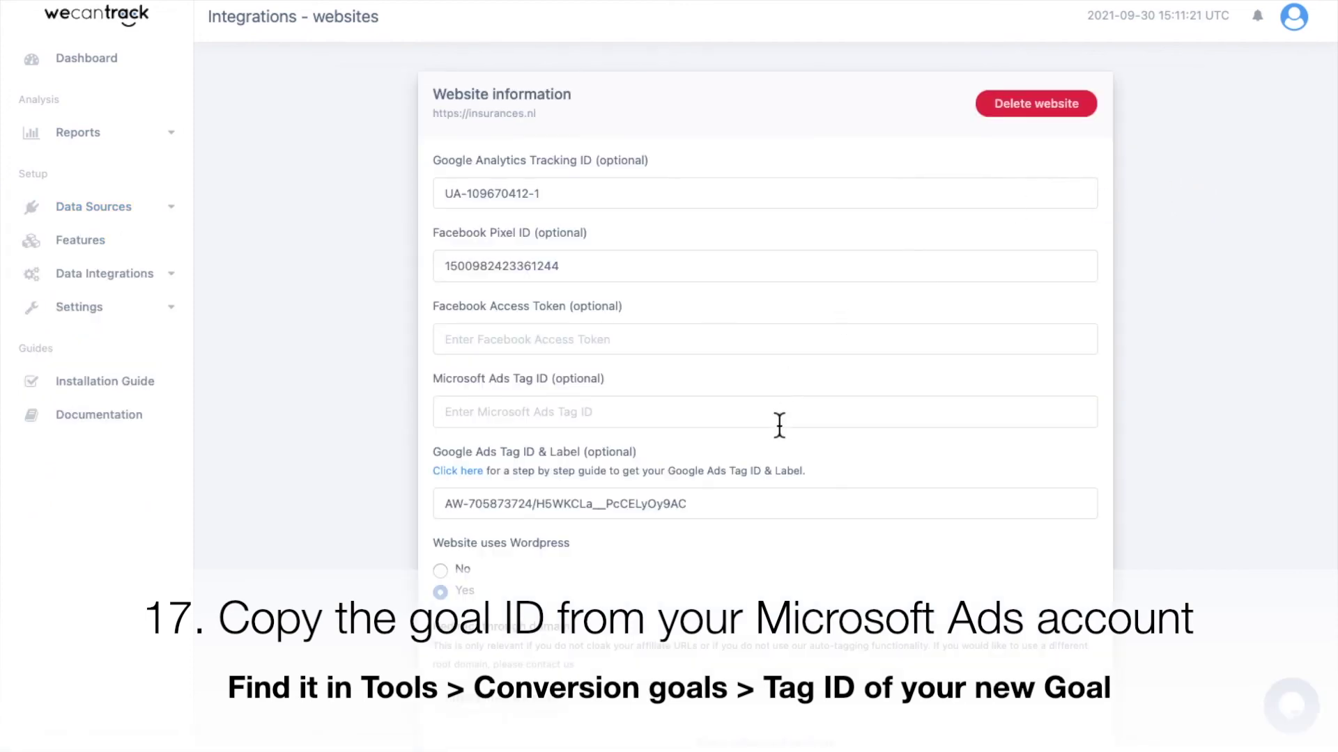
pyautogui.click(708, 419)
pyautogui.write('232')
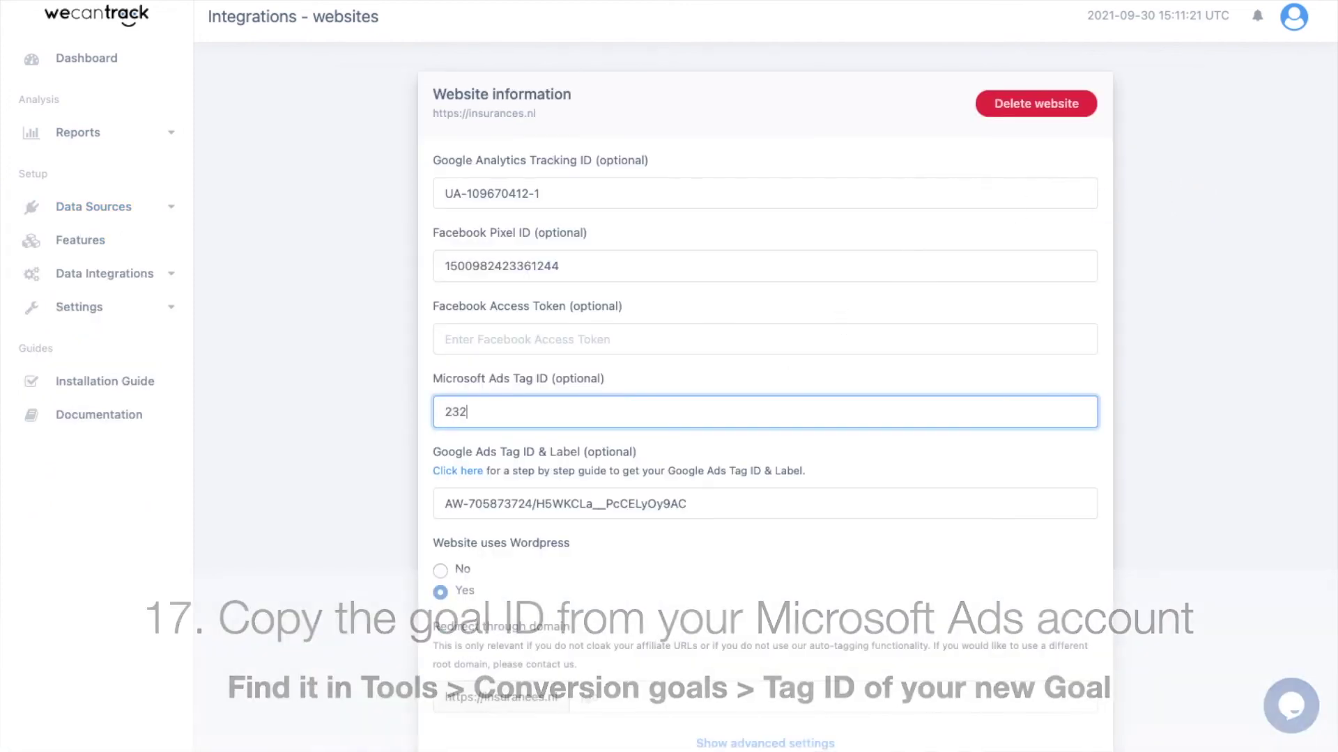
pyautogui.write('4356')
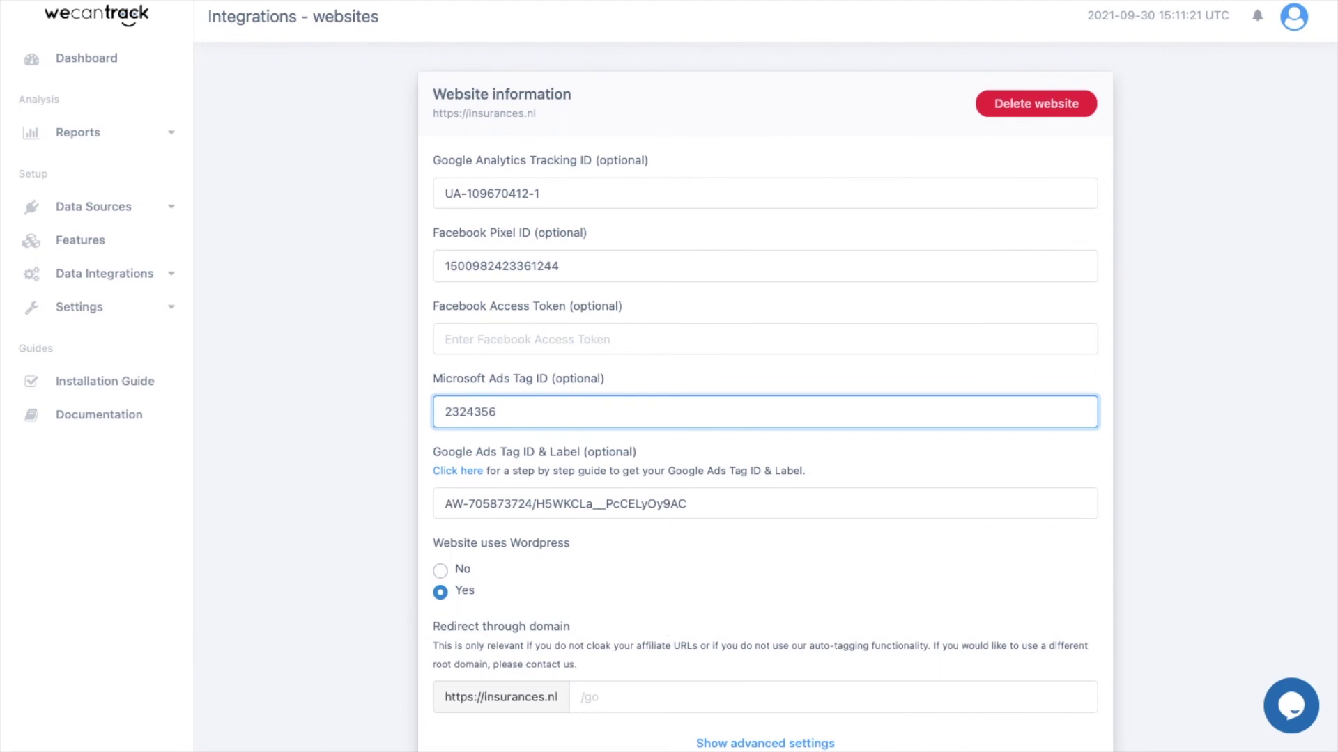
pyautogui.write('7')
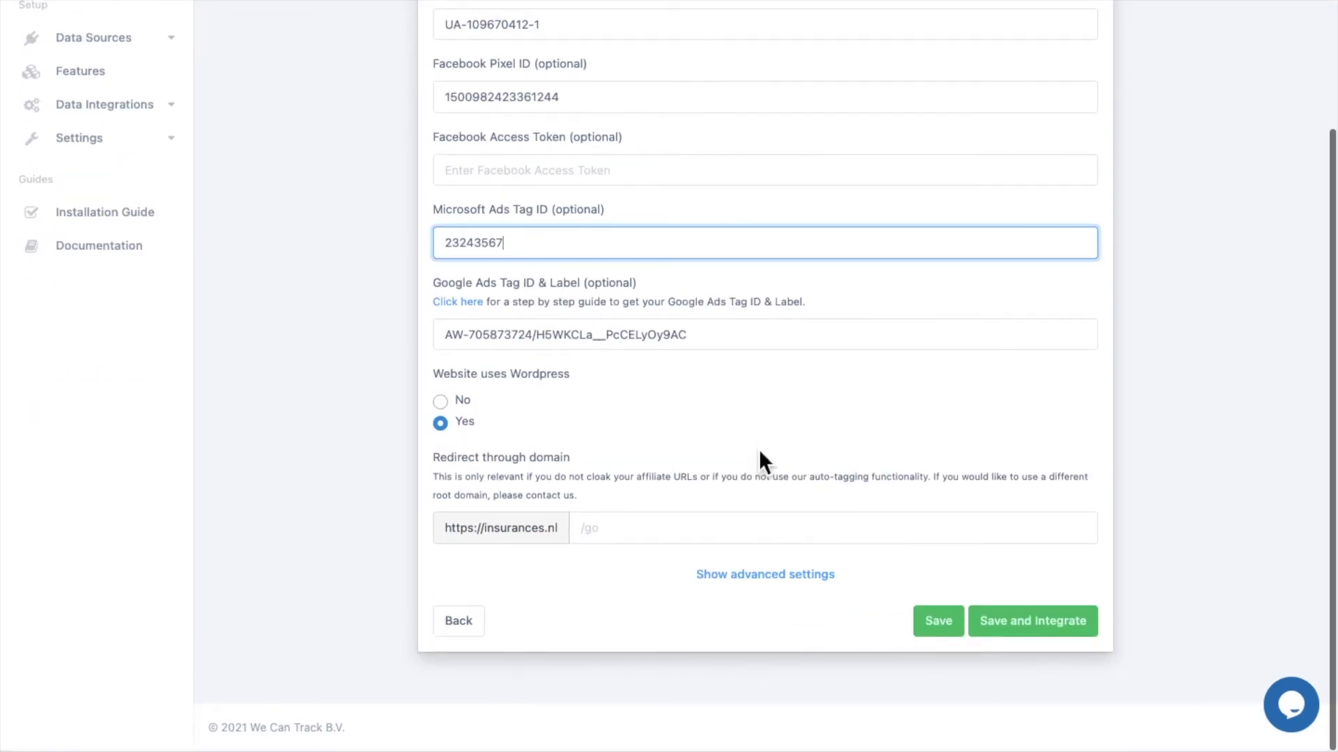
pyautogui.click(1042, 636)
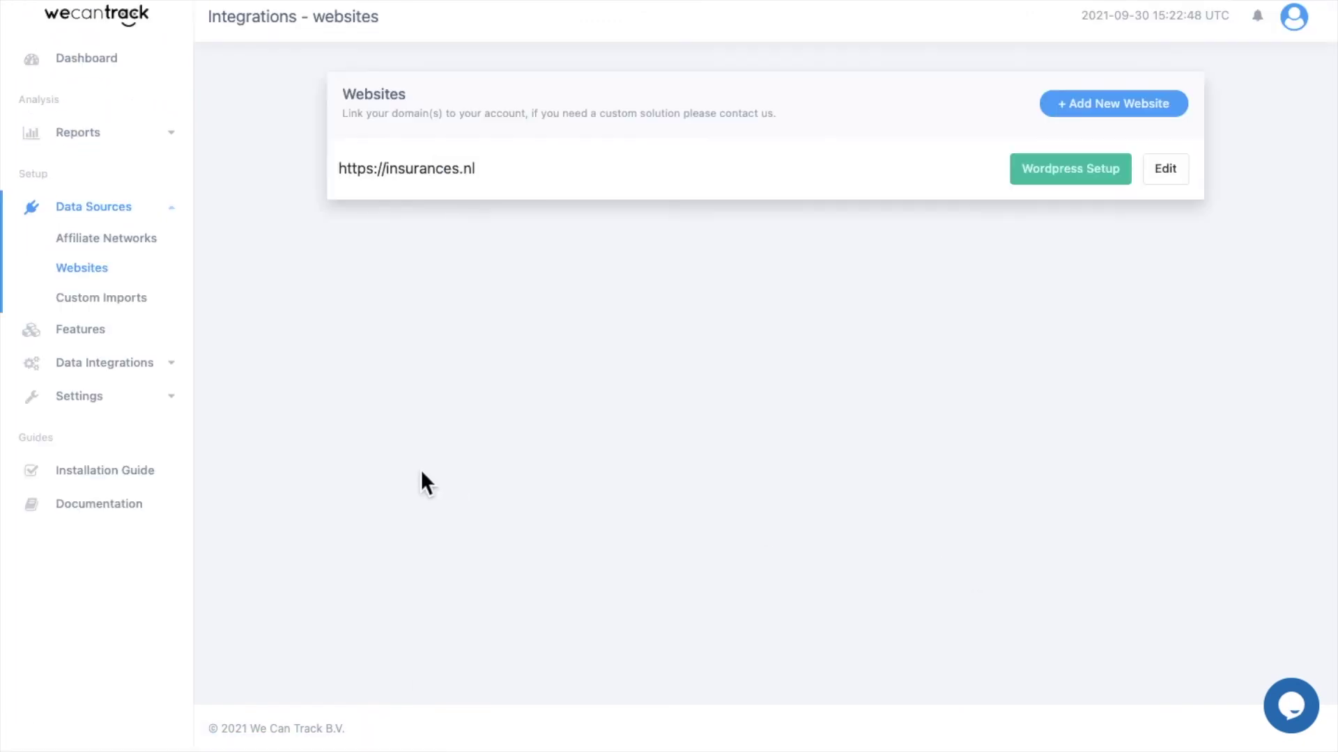
# Step: Open the Features page to reach the Microsoft Ads Integration card
pyautogui.click(92, 339)
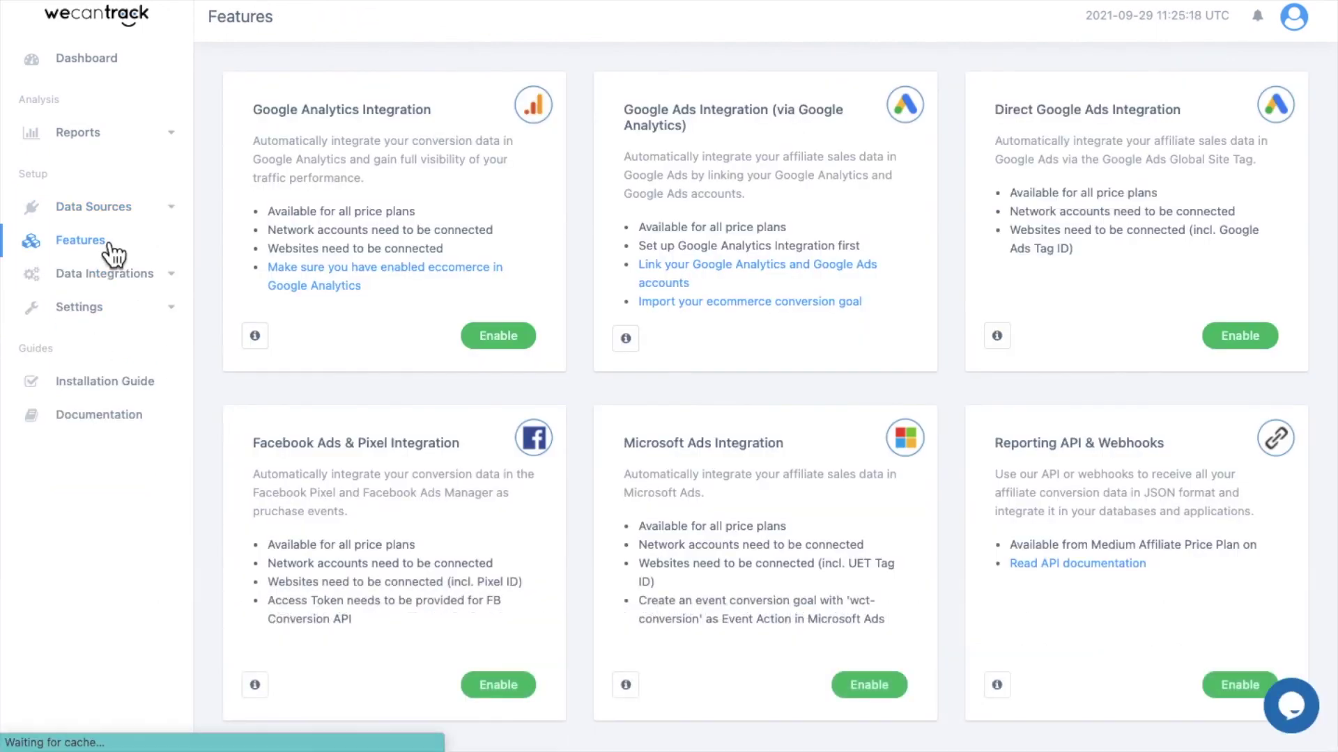
pyautogui.scroll(-2, 771, 476)
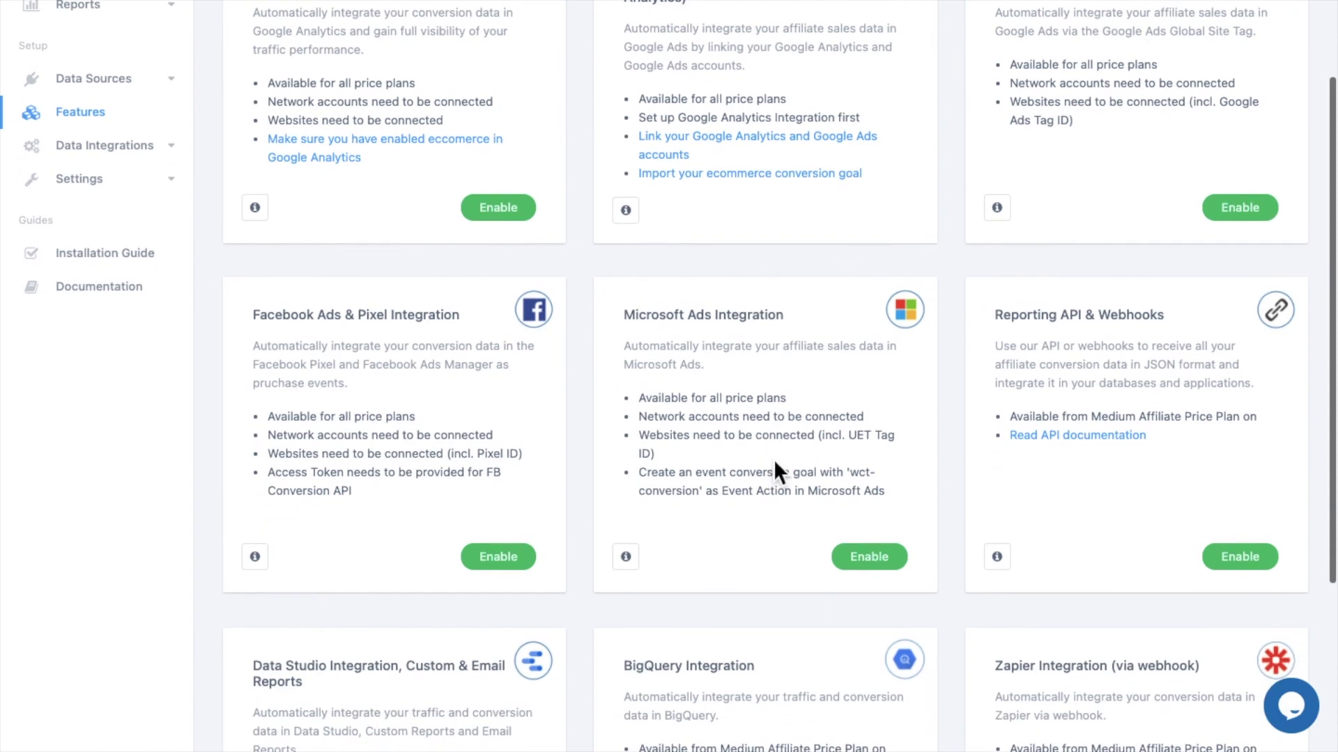